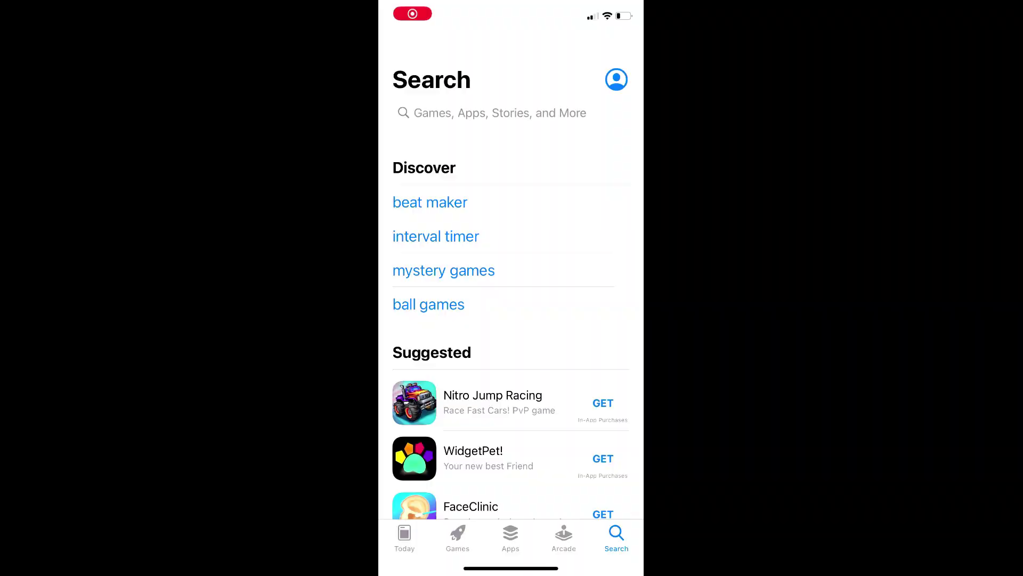
- Look through the App Store search results for "change gps location" to see which location-changing apps are offered
left_click(491, 110)
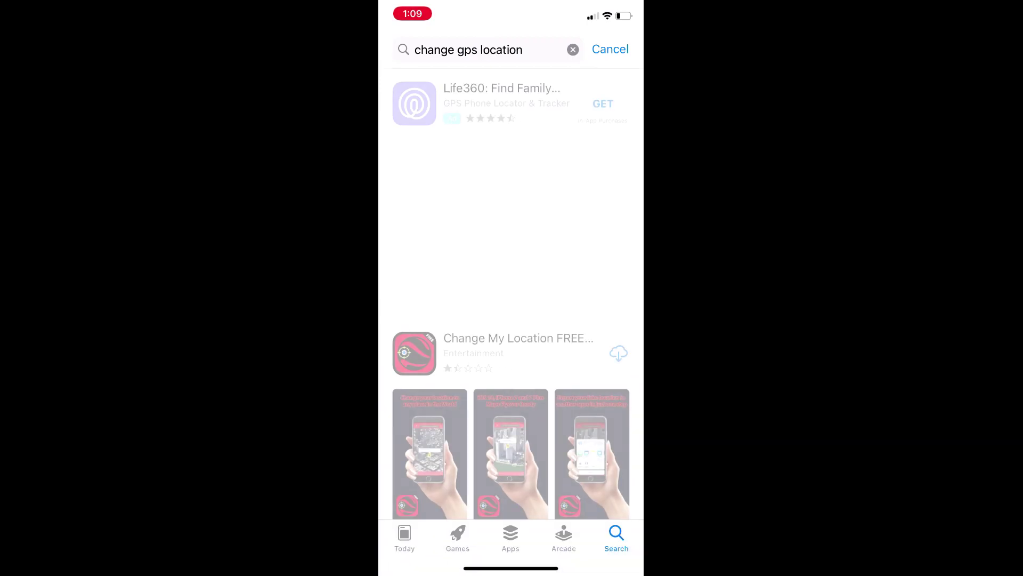
scroll(511, 293, "down", 5)
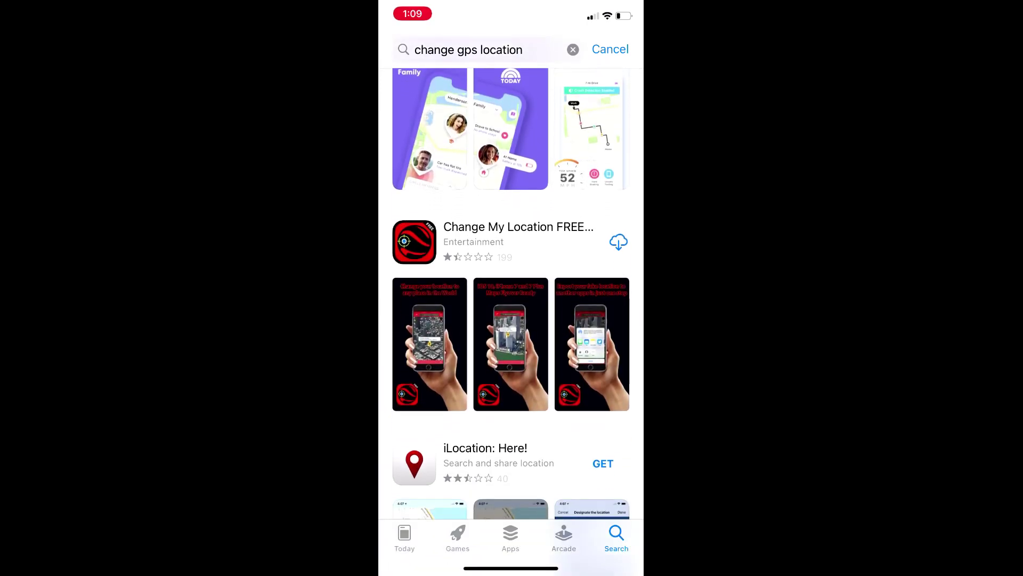
scroll(511, 293, "up", 1)
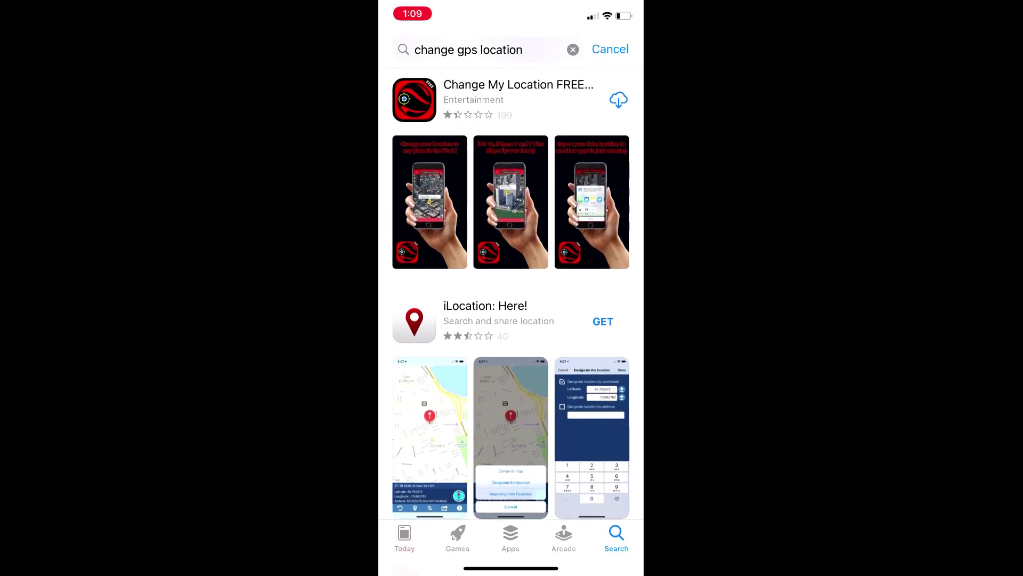
scroll(511, 293, "down", 5)
scroll(511, 293, "down", 2)
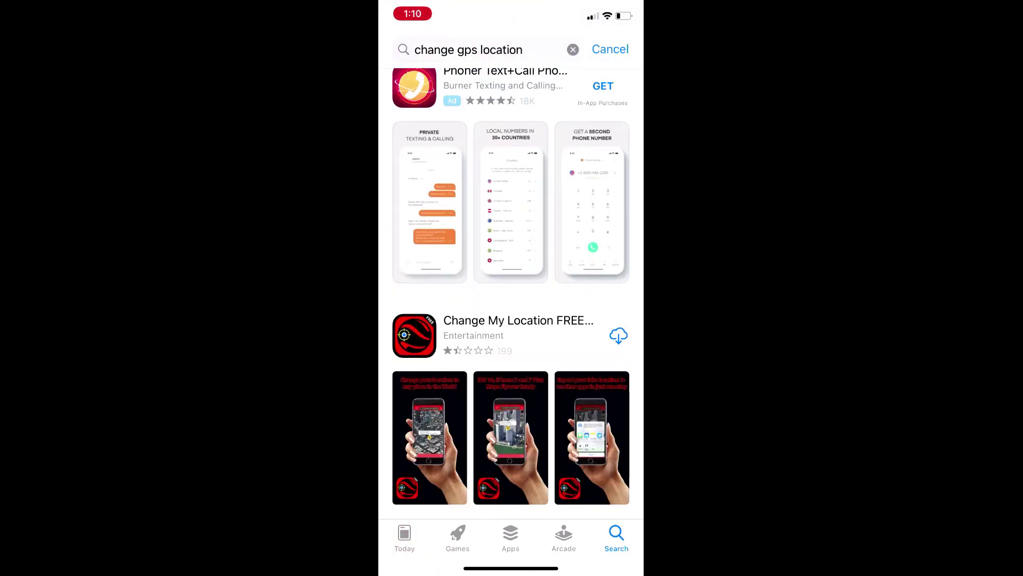
- Open the Change My Location FREE listing and review its ratings, preview images and description
left_click(504, 335)
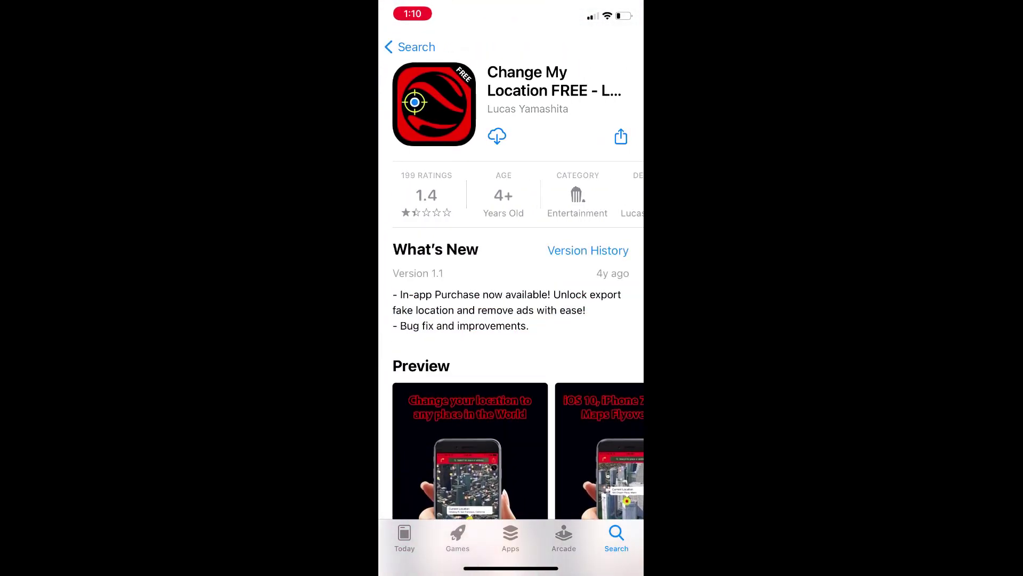
scroll(510, 293, "down", 10)
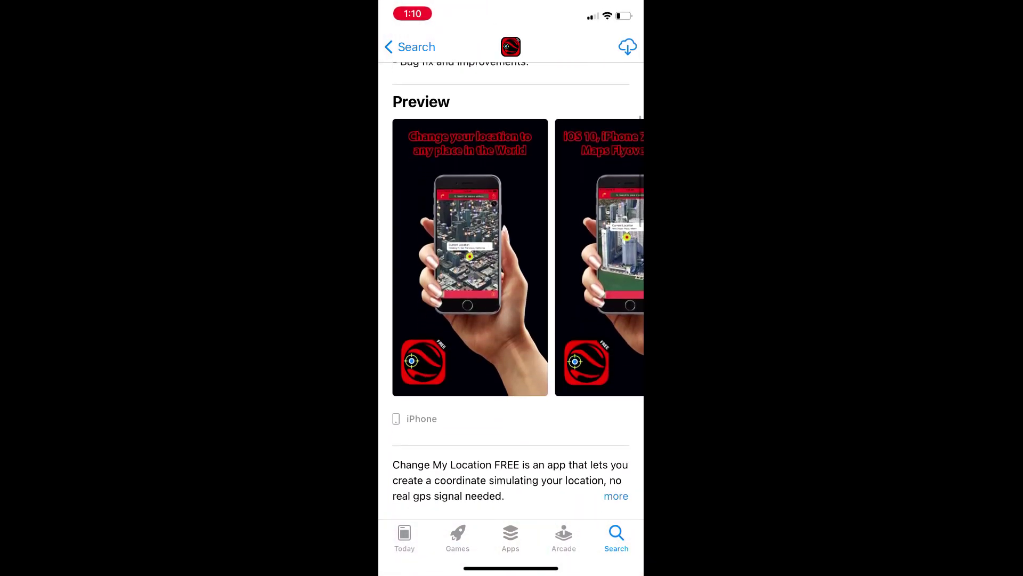
scroll(510, 293, "down", 6)
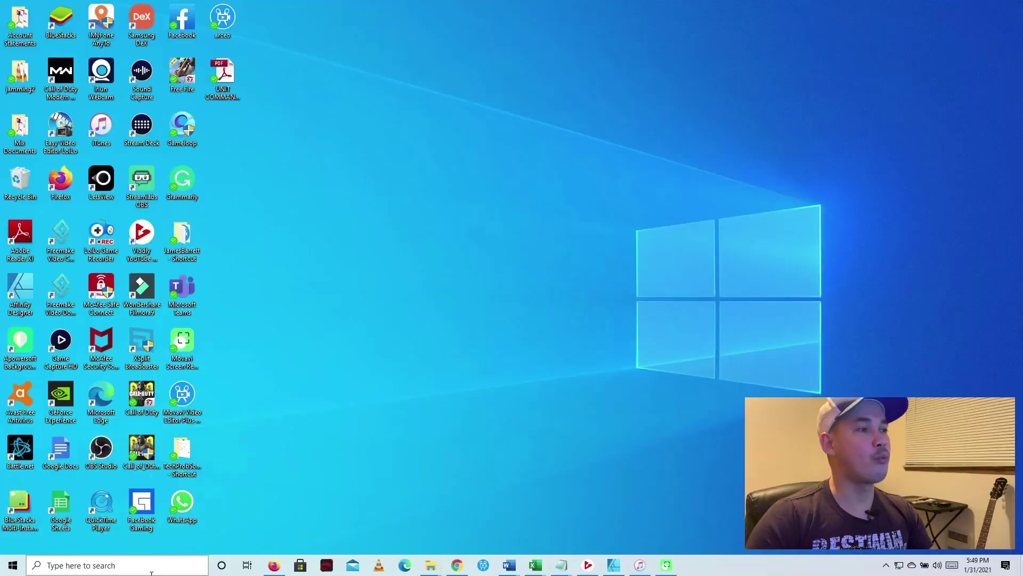
- Launch iMyFone AnyTo on the Windows computer and dismiss its Message Center
left_click(152, 573)
type("an")
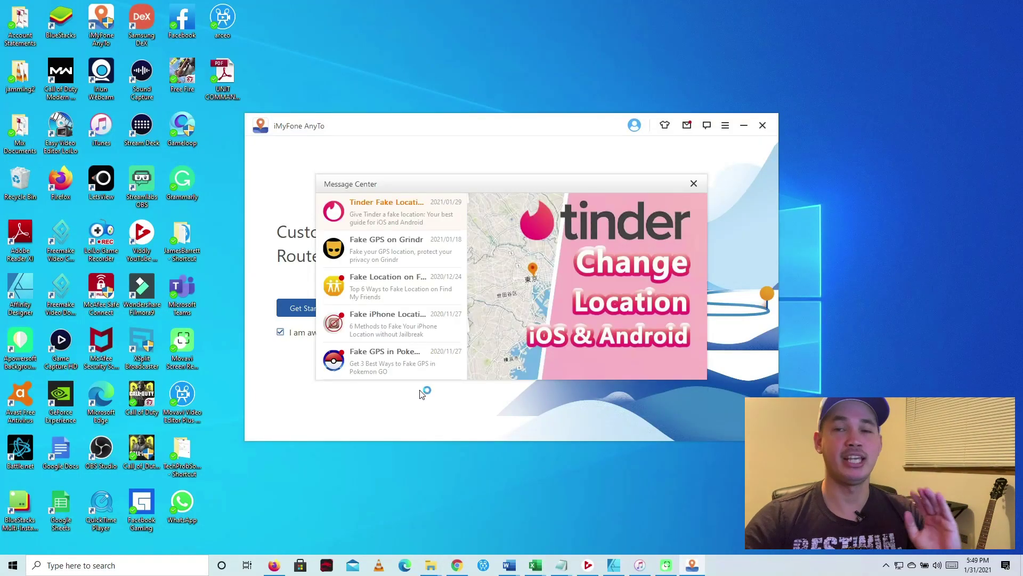
left_click(694, 184)
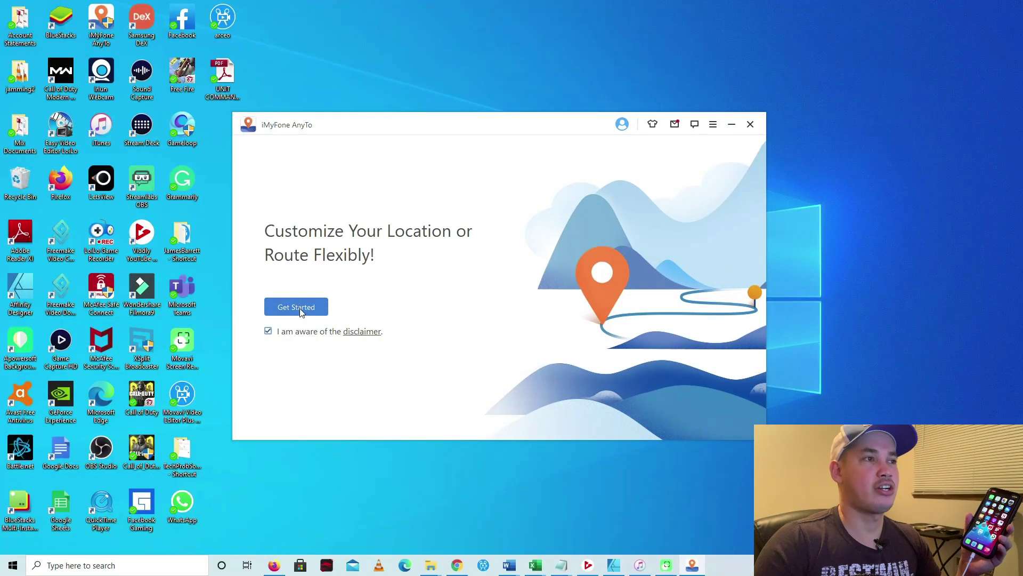
- Open the AnyTo location map in a maximized window and view the device's current position within North America
left_click(300, 310)
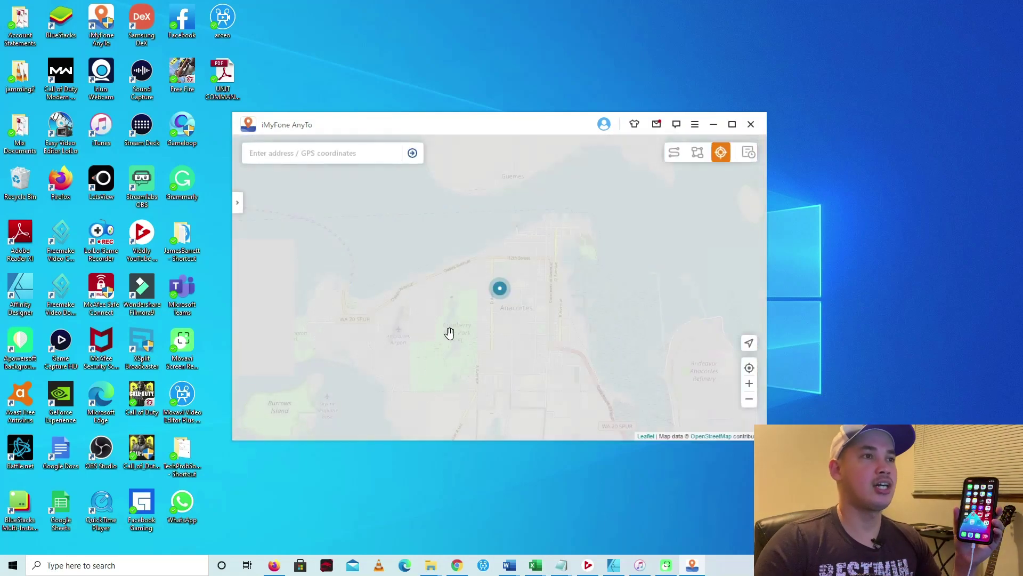
left_click(732, 124)
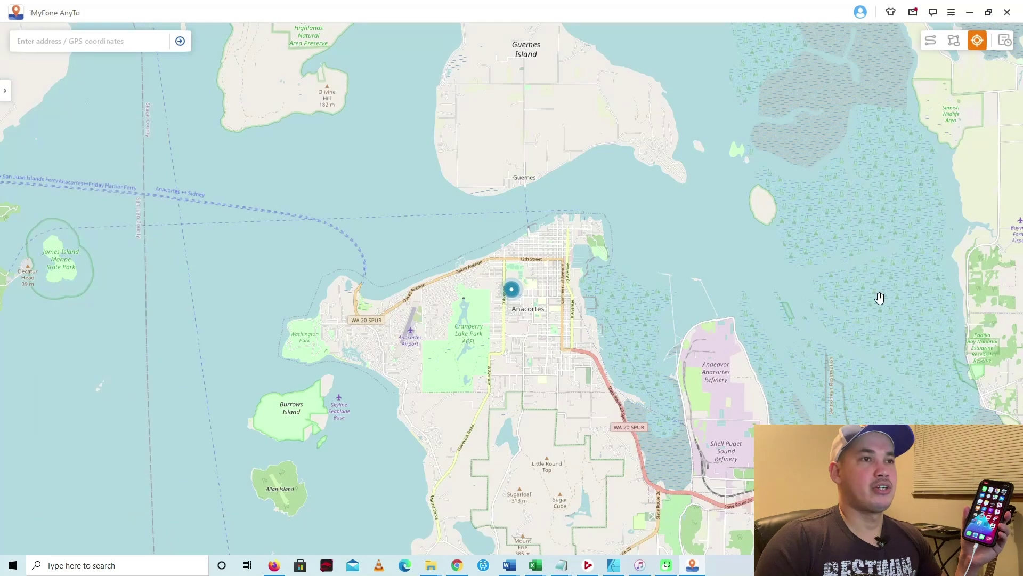
scroll(566, 317, "down", 5)
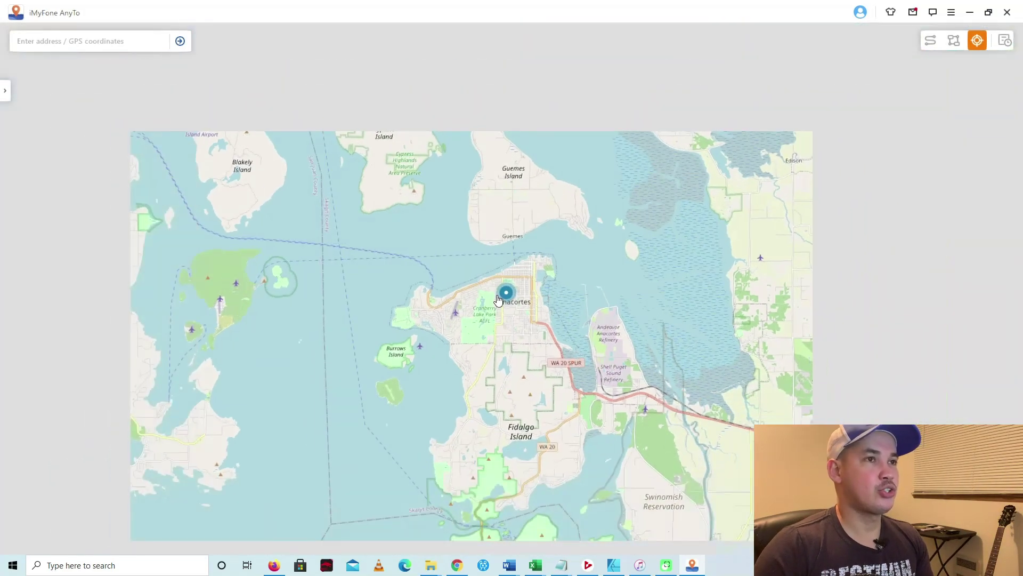
scroll(518, 303, "down", 4)
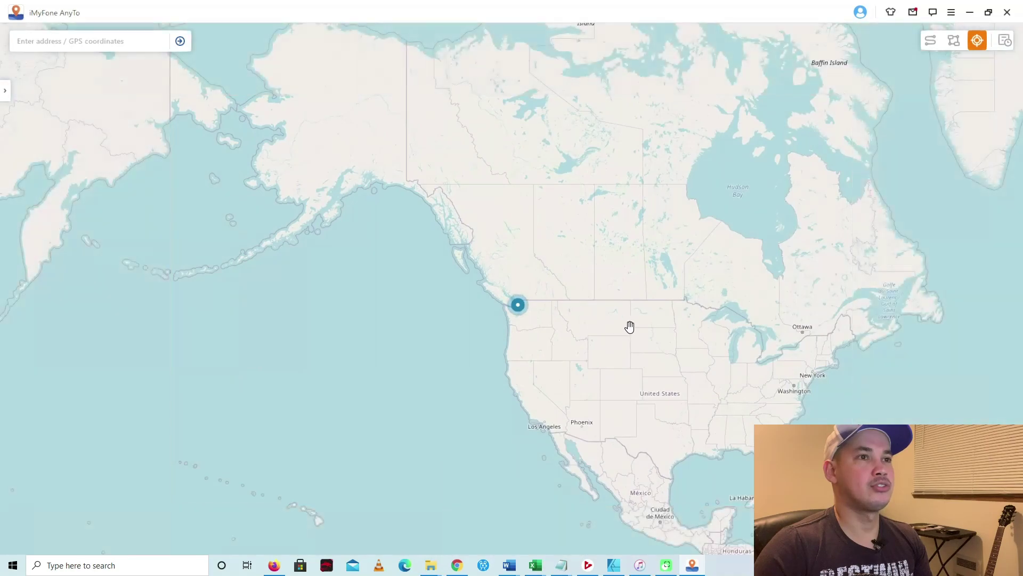
left_click_drag(630, 327, 516, 225)
scroll(525, 240, "down", 2)
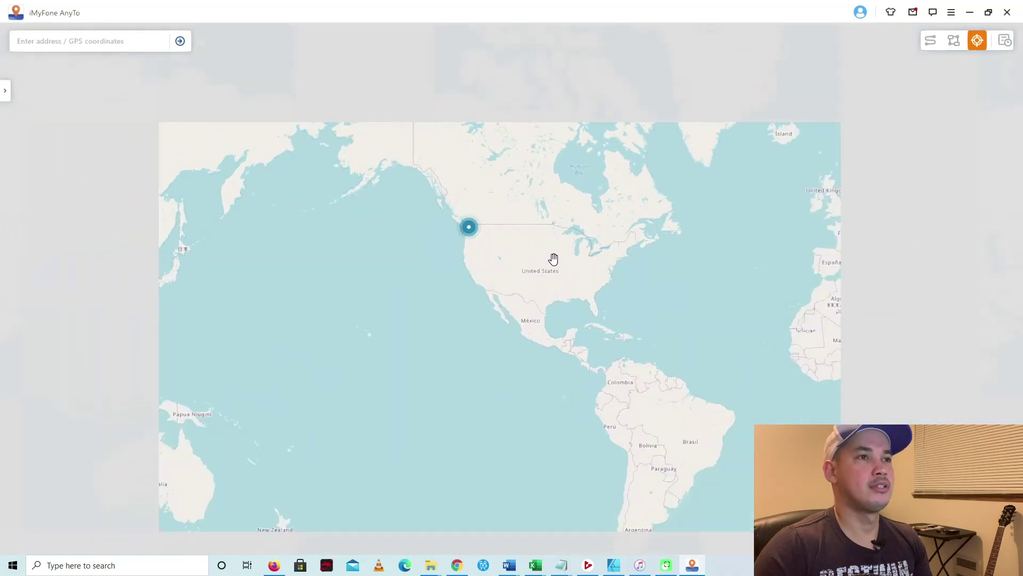
scroll(550, 244, "up", 2)
left_click_drag(589, 245, 529, 256)
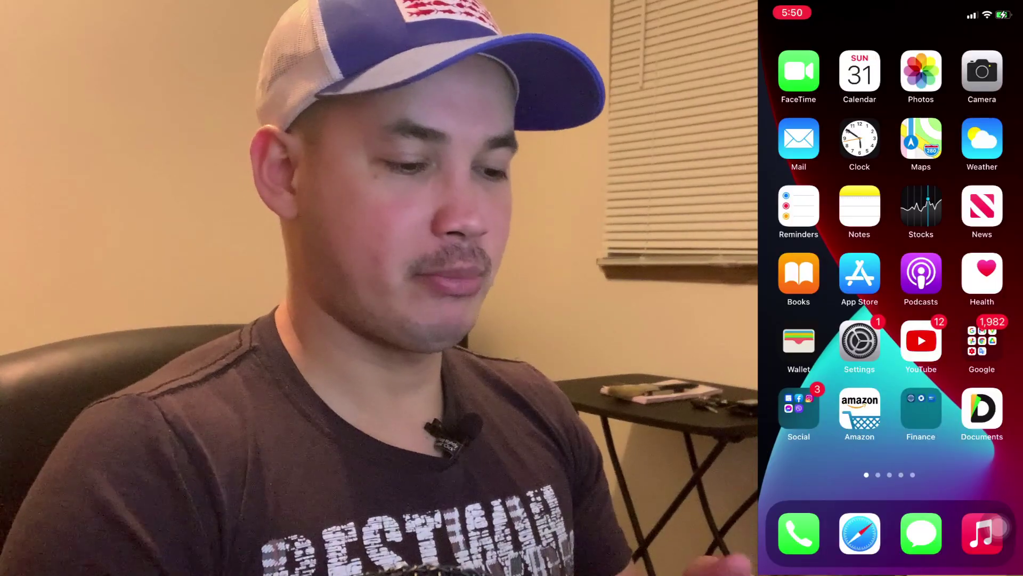
- Search for Maps on the iPhone and open it to check the phone's location before changing it
type("maps")
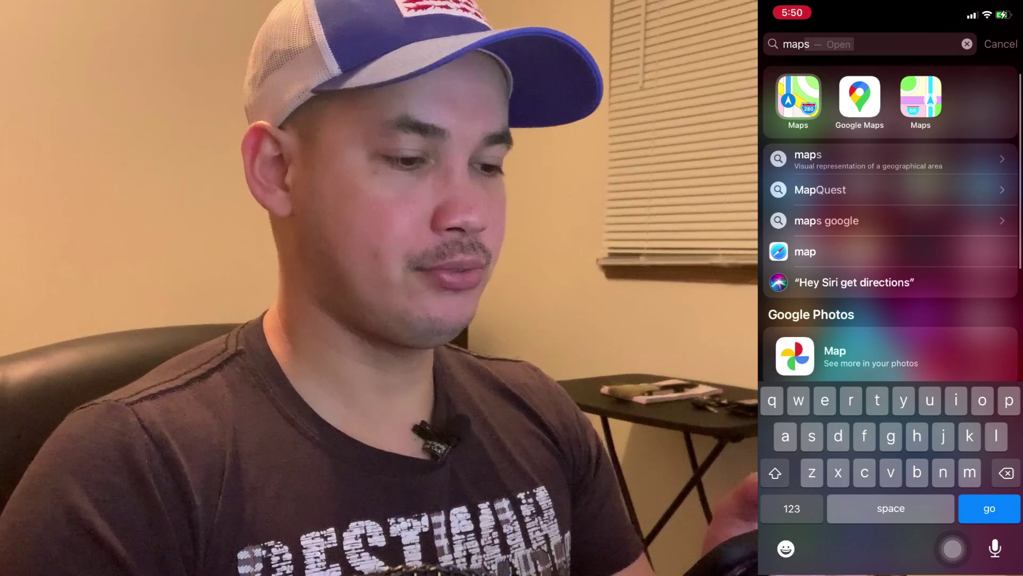
key("Return")
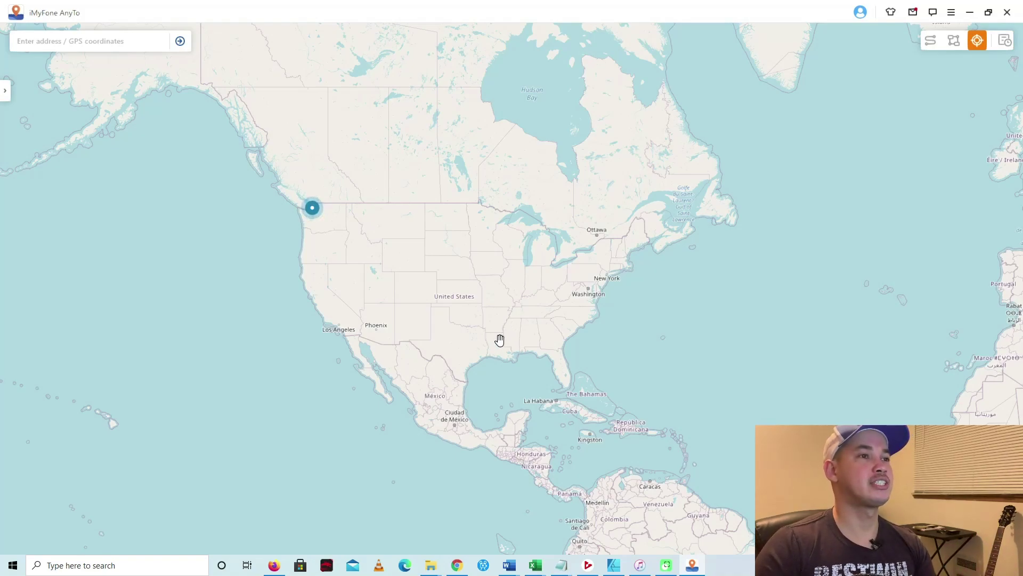
- Pick a new destination on the AnyTo map beside Olongapo in the Philippines, at the airport just south of the city
left_click_drag(908, 331, 586, 310)
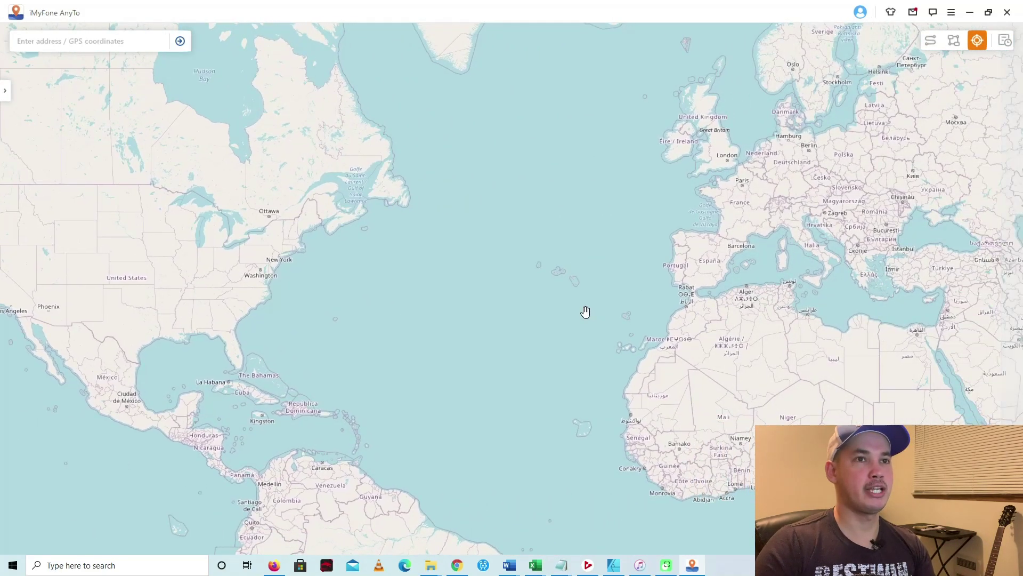
scroll(593, 312, "down", 1)
left_click_drag(688, 302, 518, 300)
left_click_drag(737, 311, 507, 303)
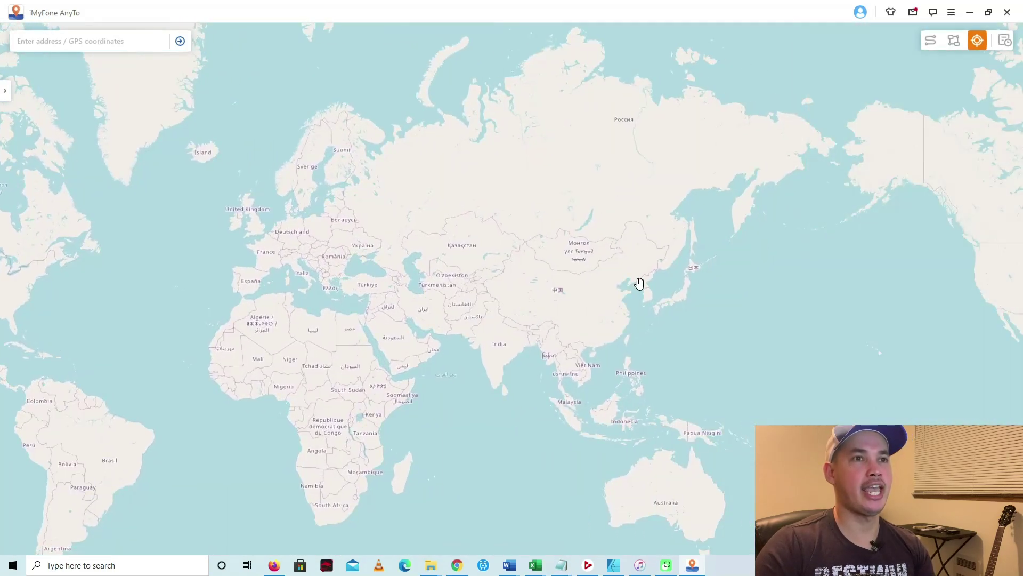
scroll(635, 285, "up", 1)
left_click_drag(630, 311, 618, 204)
scroll(623, 258, "up", 1)
scroll(586, 258, "down", 3)
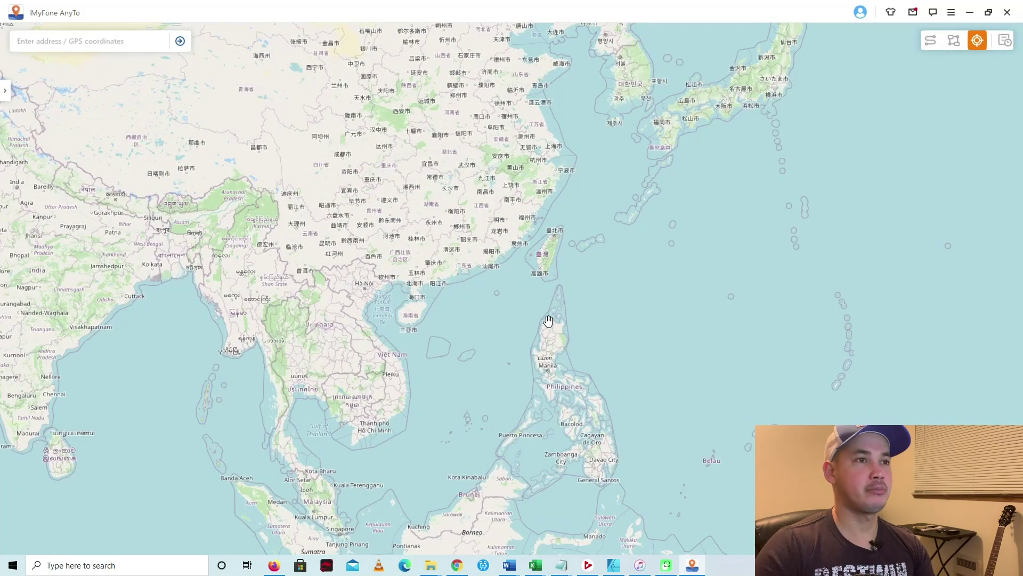
scroll(540, 258, "up", 1)
scroll(540, 258, "up", 3)
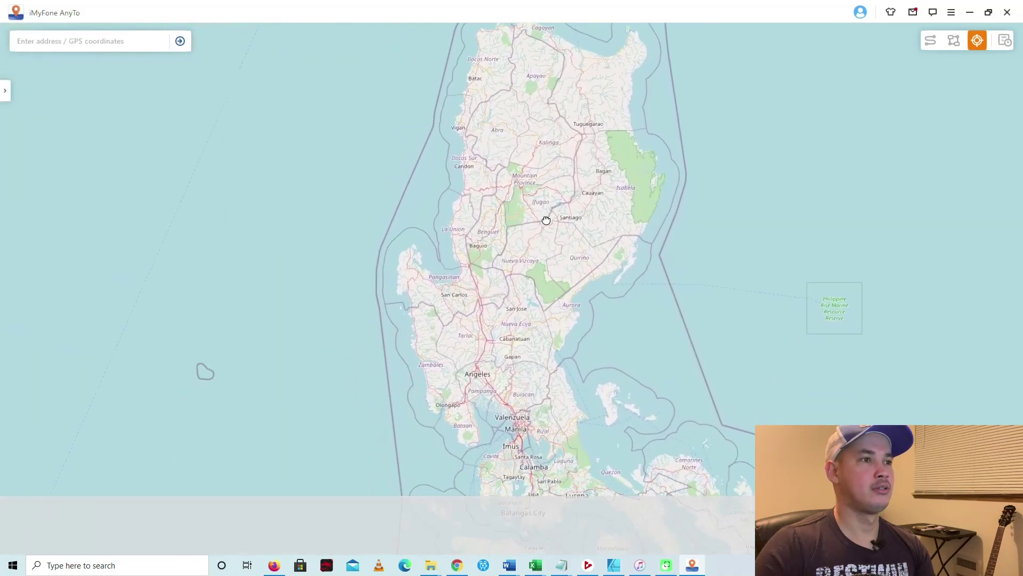
scroll(459, 319, "up", 1)
left_click_drag(484, 340, 521, 224)
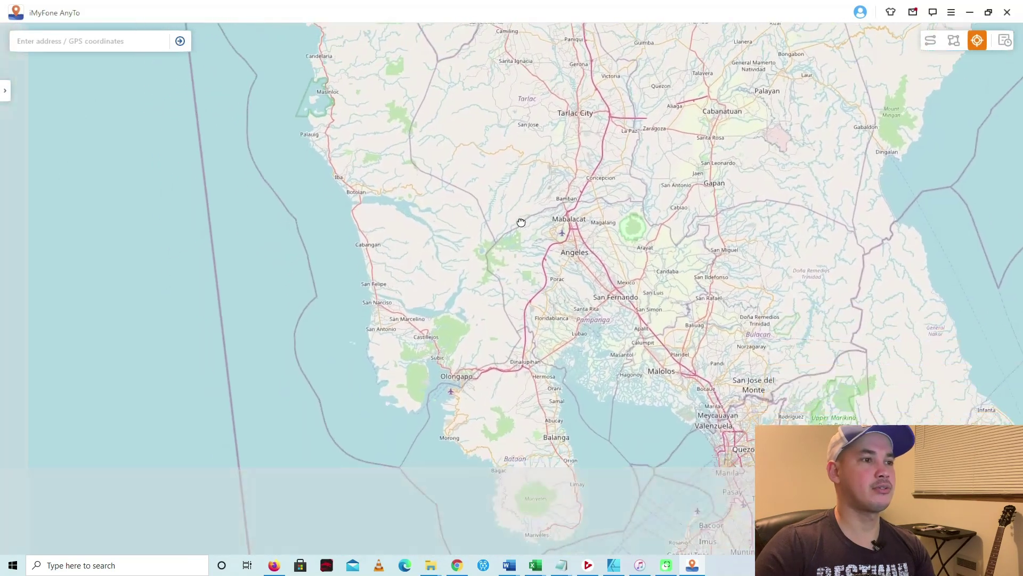
left_click_drag(543, 275, 589, 169)
left_click_drag(594, 251, 596, 200)
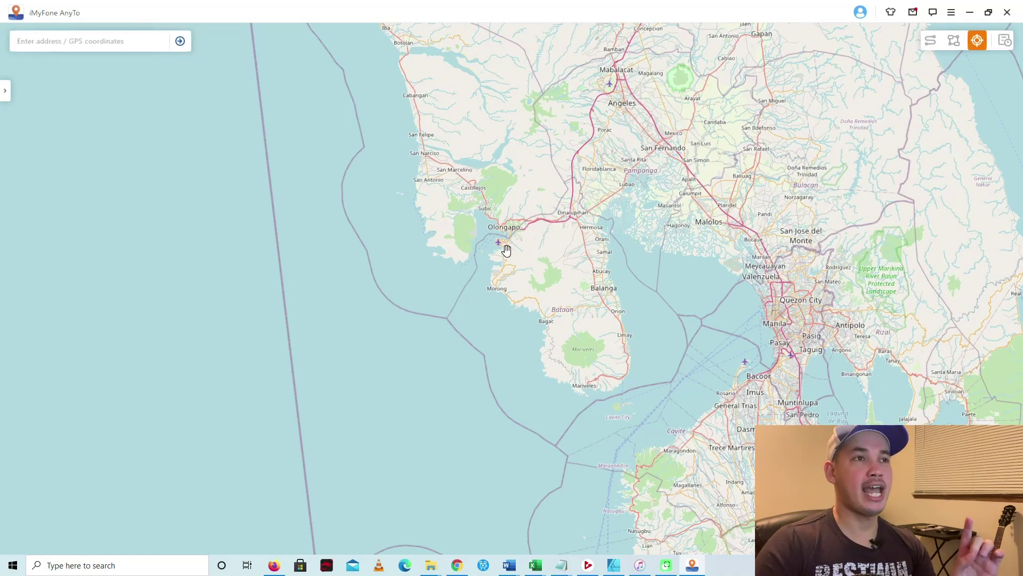
left_click_drag(506, 250, 482, 278)
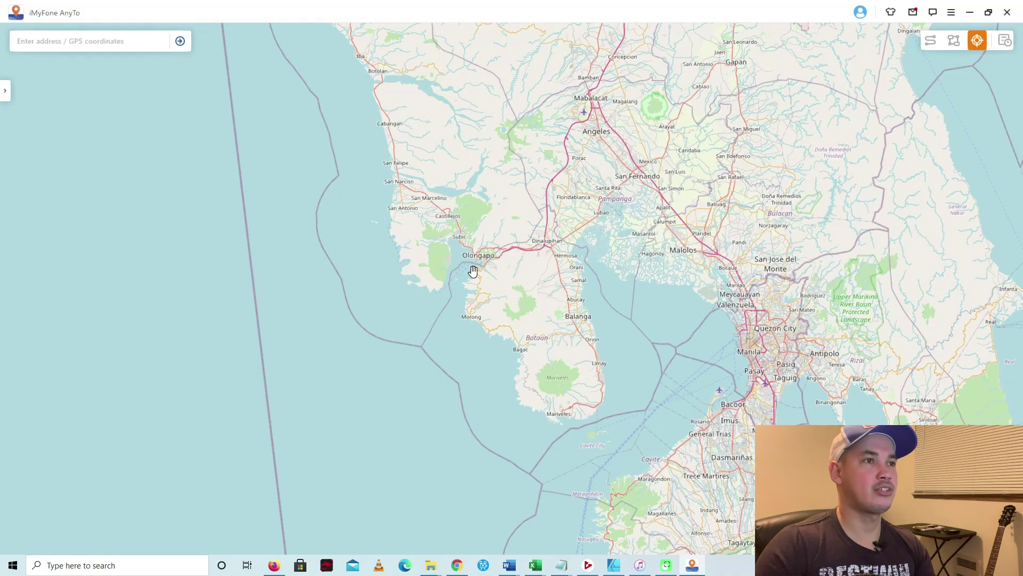
left_click(473, 272)
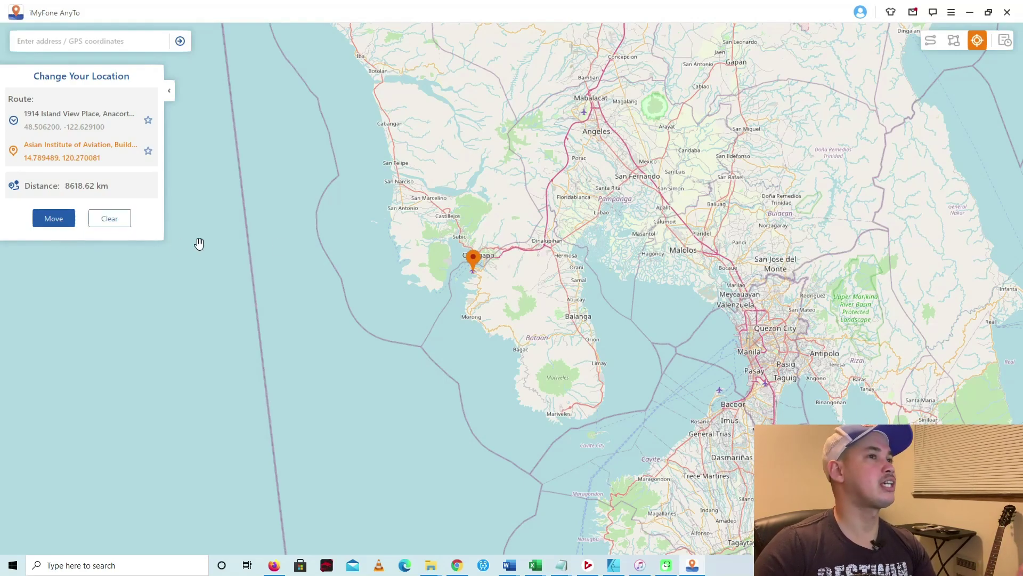
- Move the iPhone's location to the selected destination and accept the teleporting warning
left_click(55, 221)
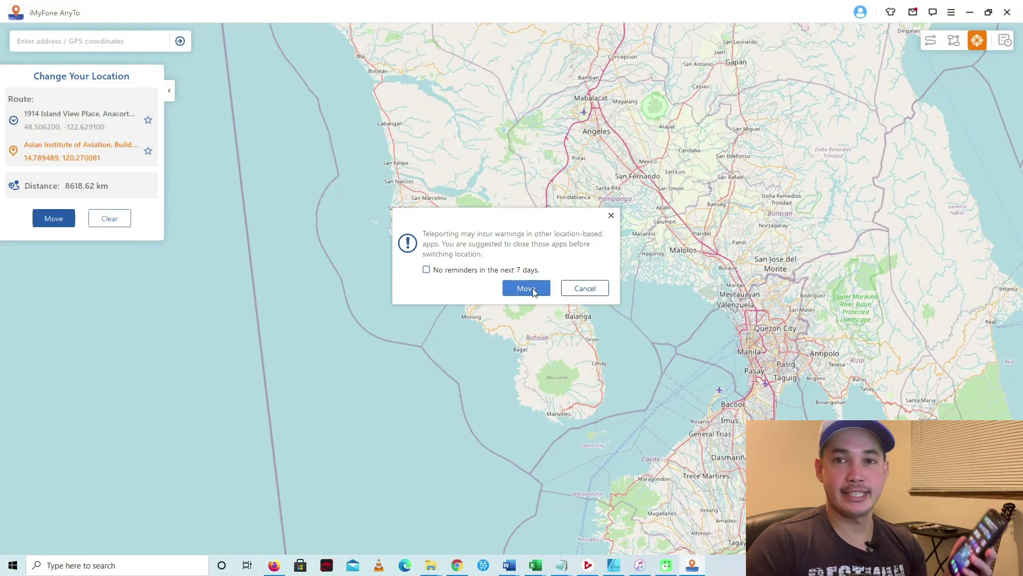
left_click(530, 291)
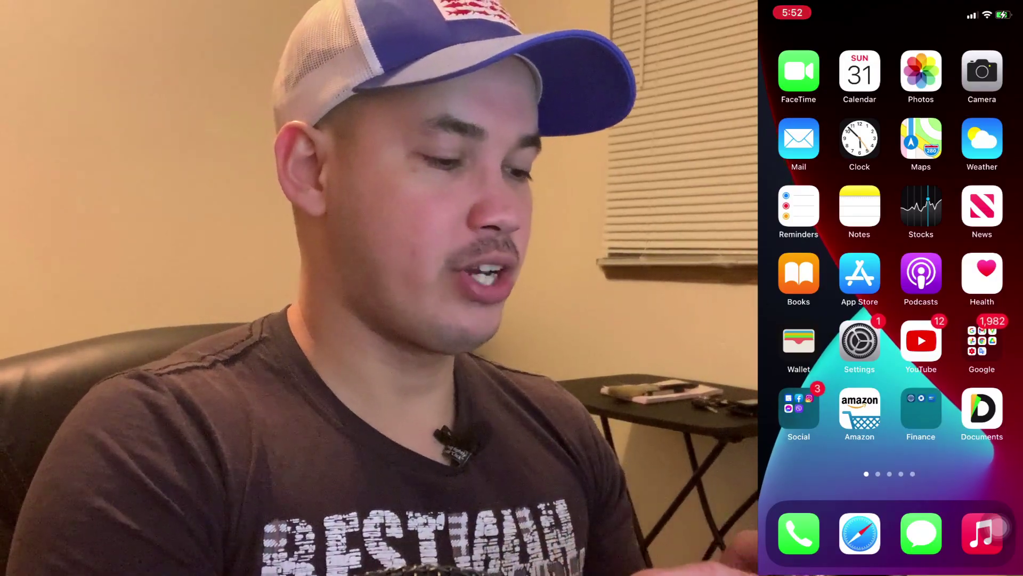
- Open Maps on the iPhone and examine where the current-location dot sits after the move
type("maps")
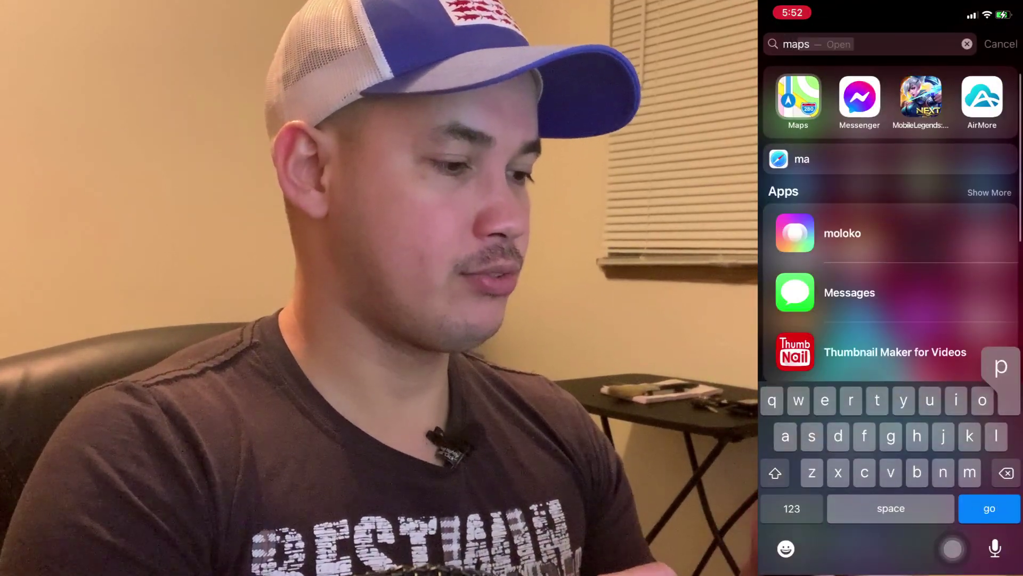
key("Return")
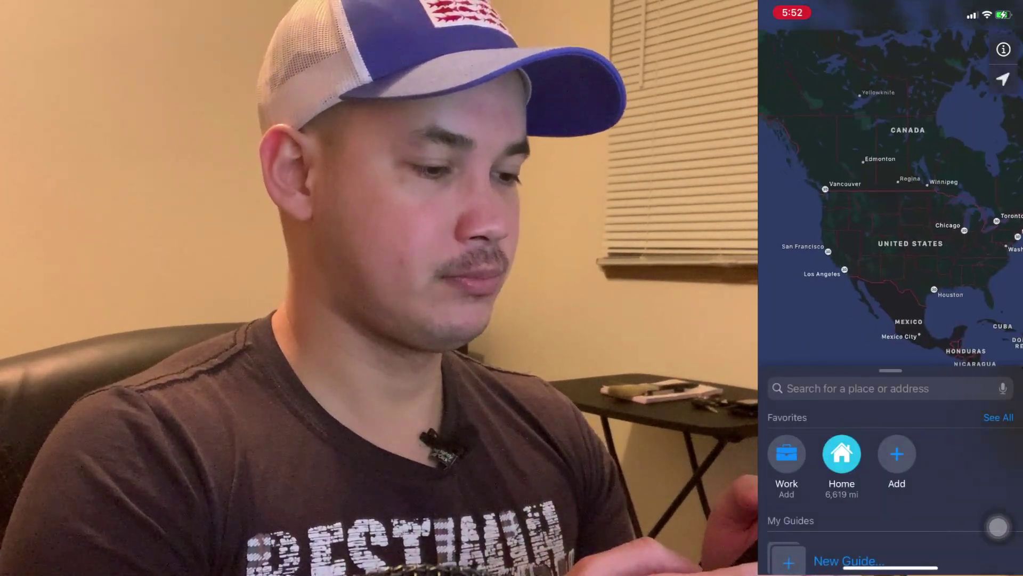
scroll(891, 224, "down", 5)
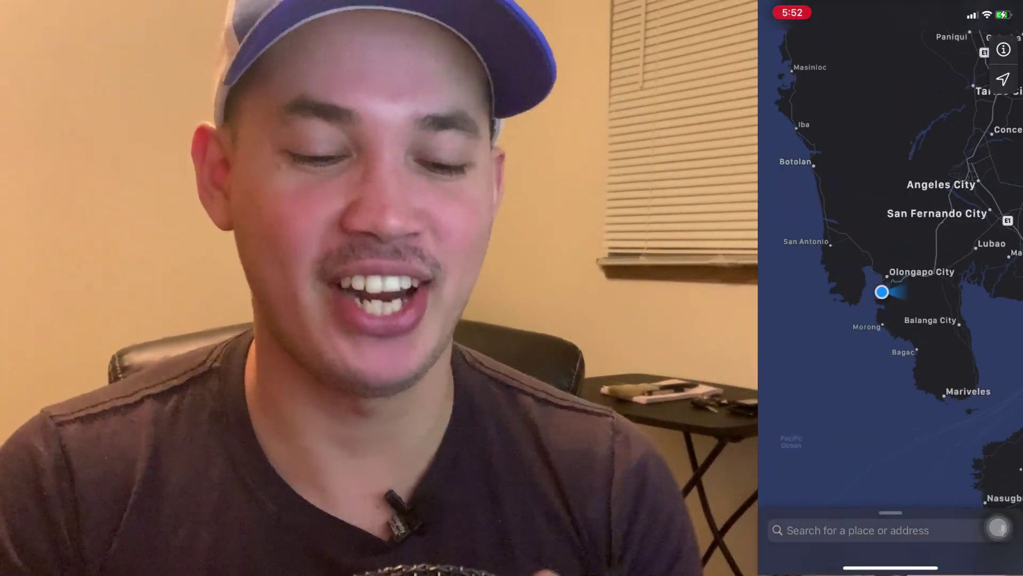
scroll(890, 267, "right", 1)
scroll(891, 266, "down", 4)
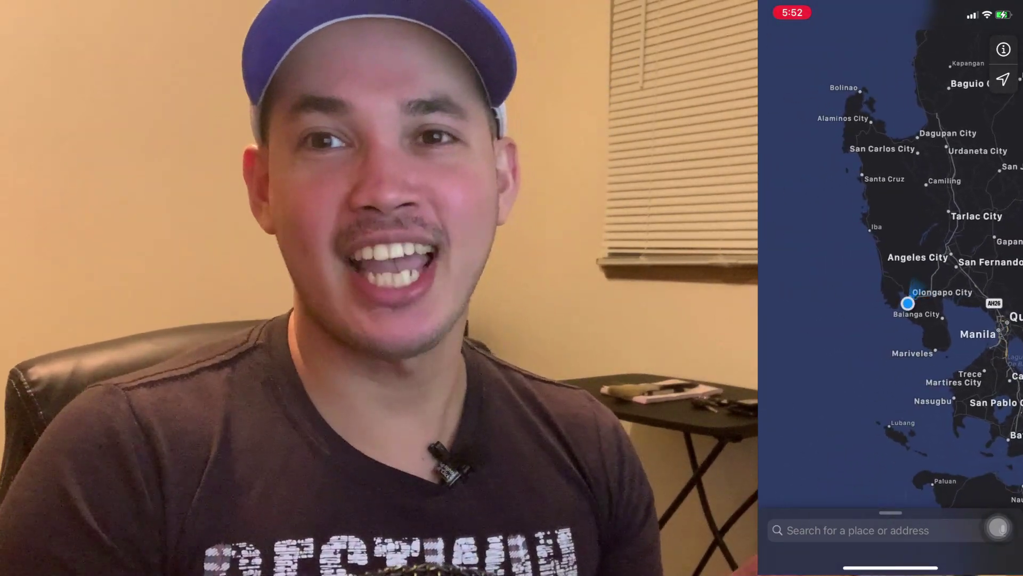
scroll(891, 267, "down", 1)
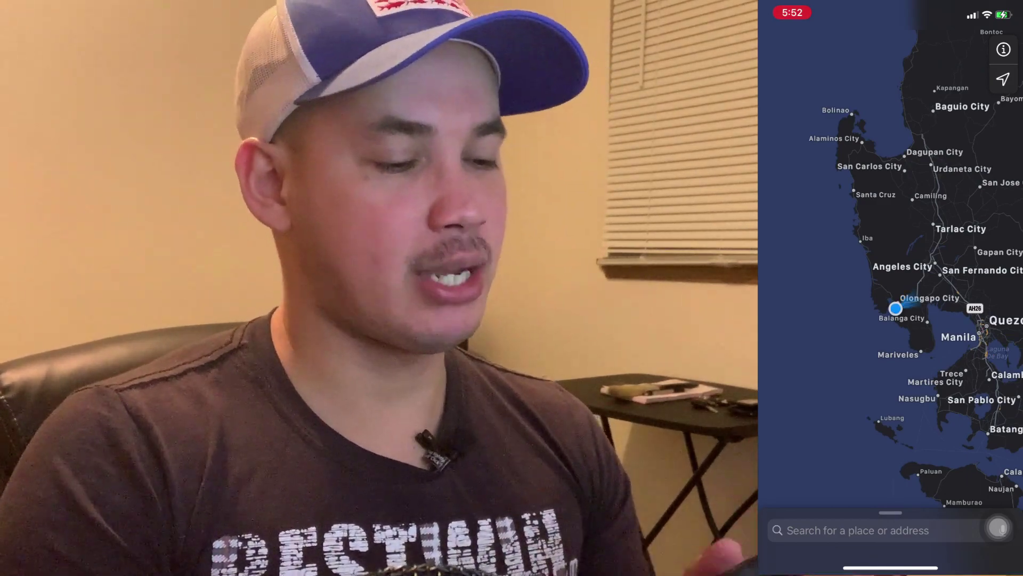
- Switch to Facebook on the iPhone and start a new post with a check-in
left_click_drag(890, 567, 890, 373)
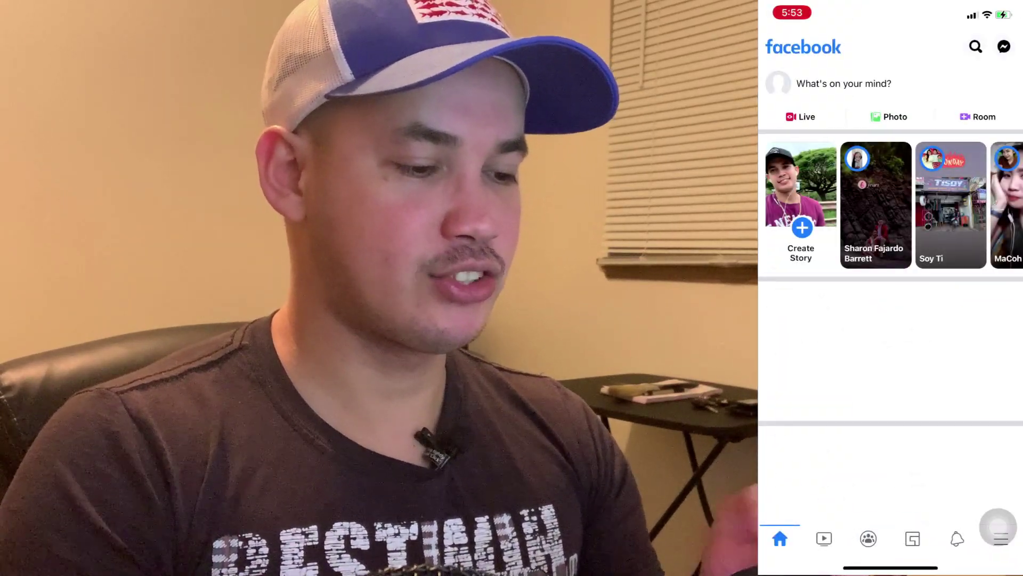
left_click(844, 83)
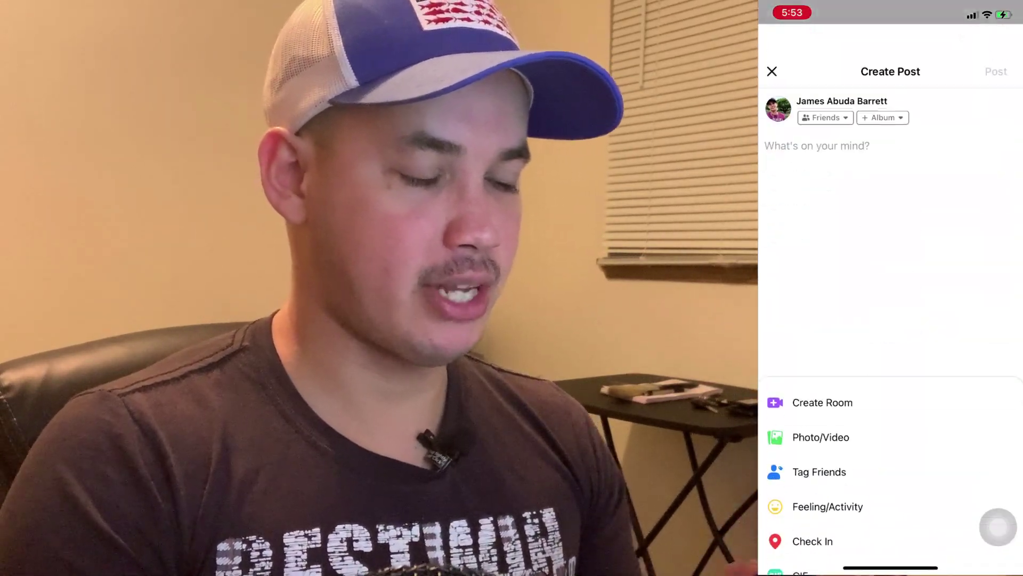
scroll(889, 463, "down", 5)
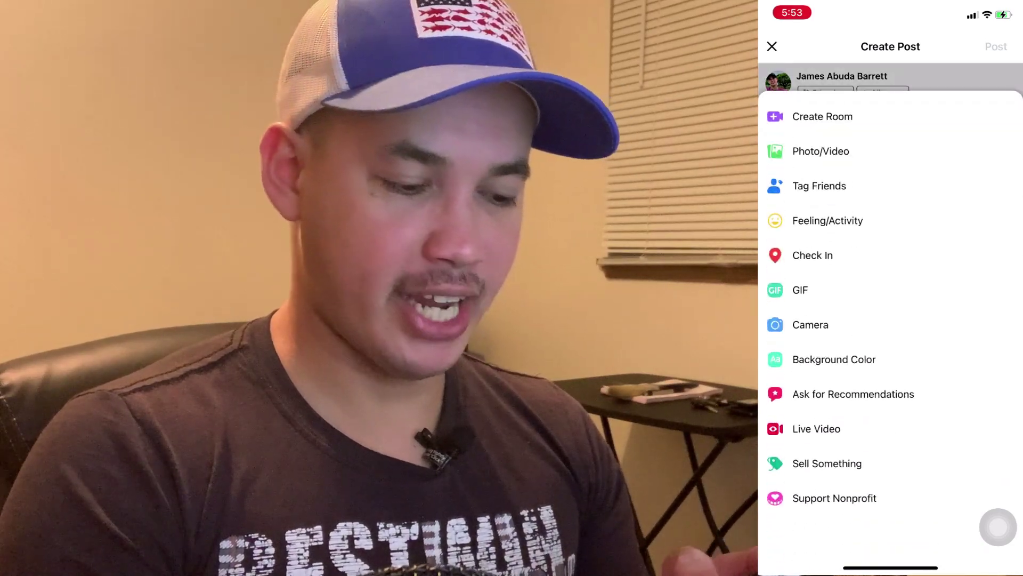
left_click(812, 256)
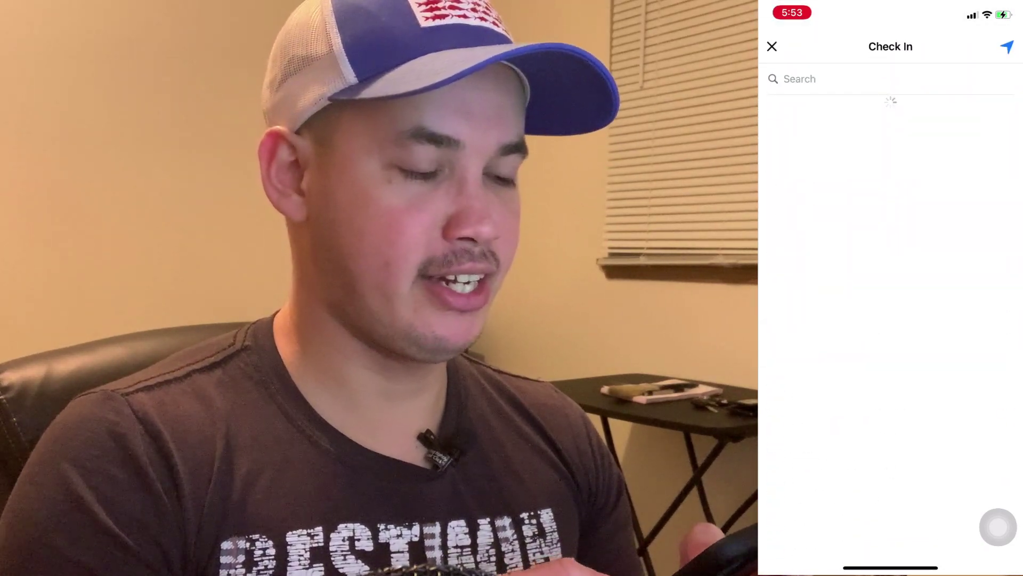
- Browse the nearby check-in places, choose Olongapo for the post, and leave Facebook without publishing or discarding it
scroll(890, 334, "down", 1)
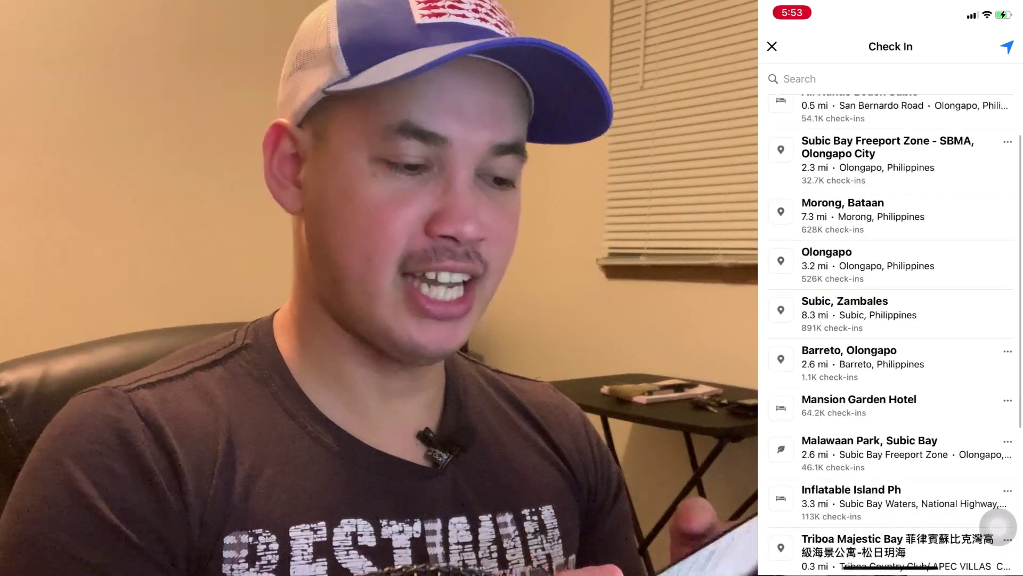
scroll(890, 333, "up", 1)
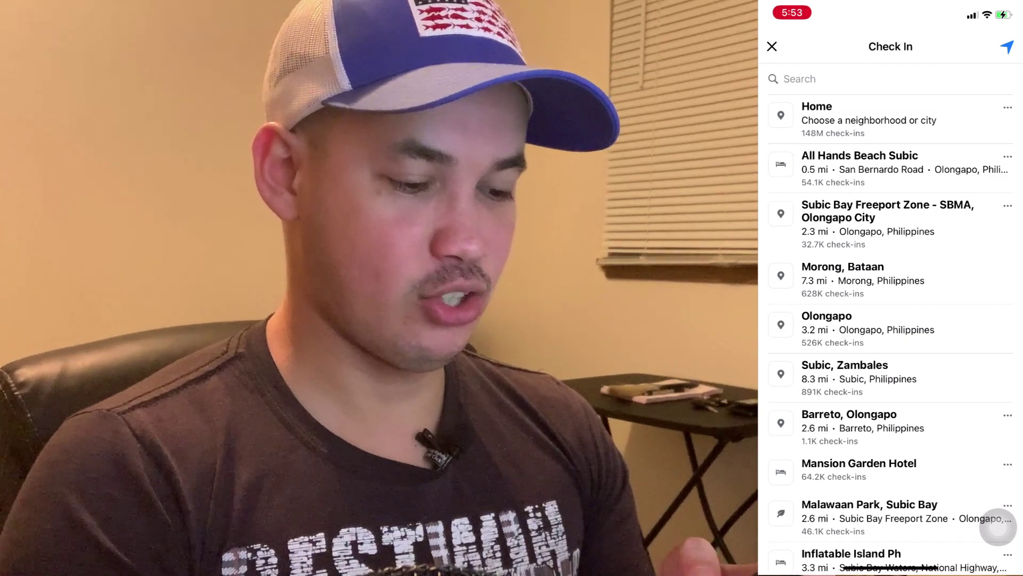
left_click(890, 328)
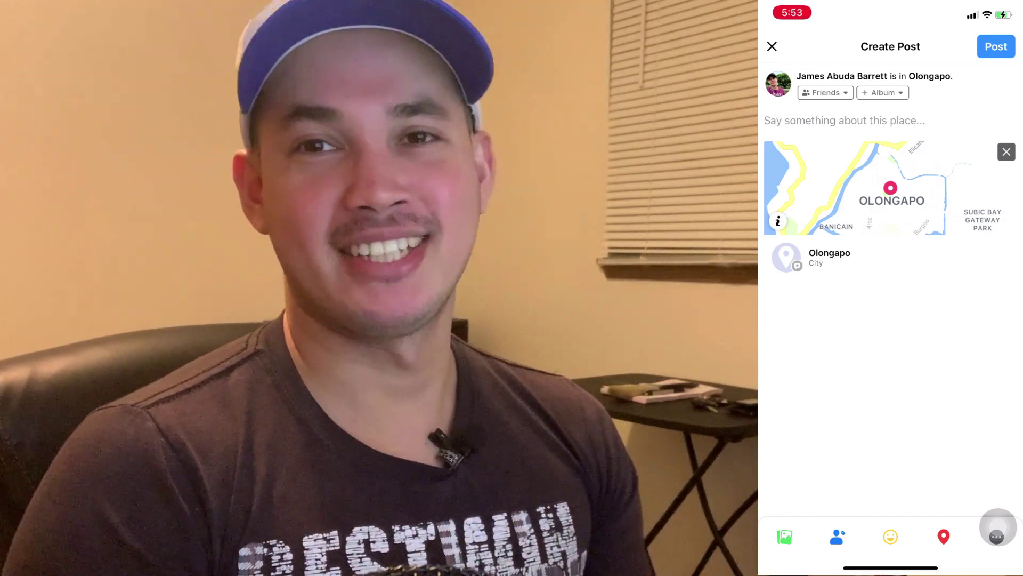
left_click(772, 46)
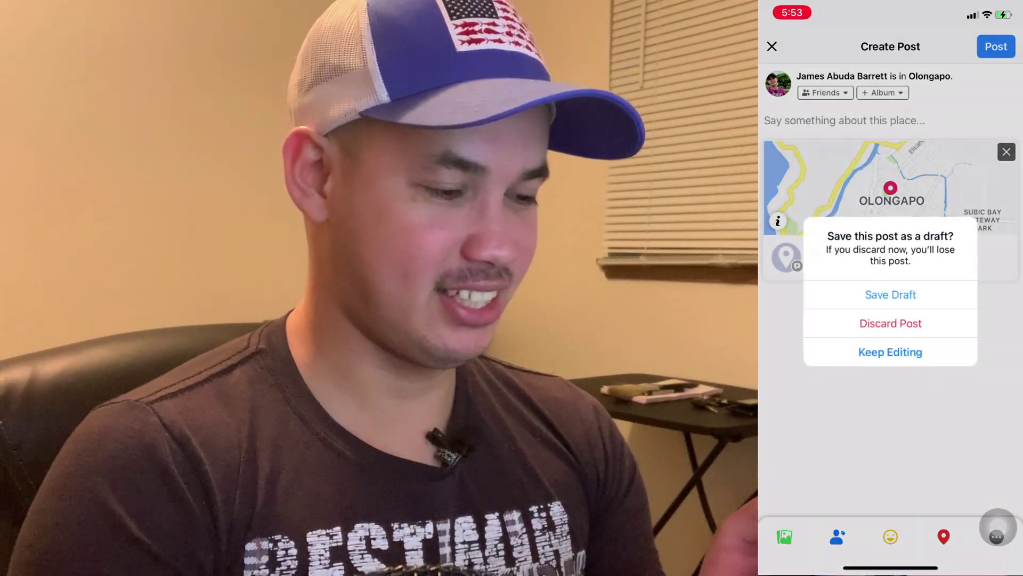
left_click(890, 351)
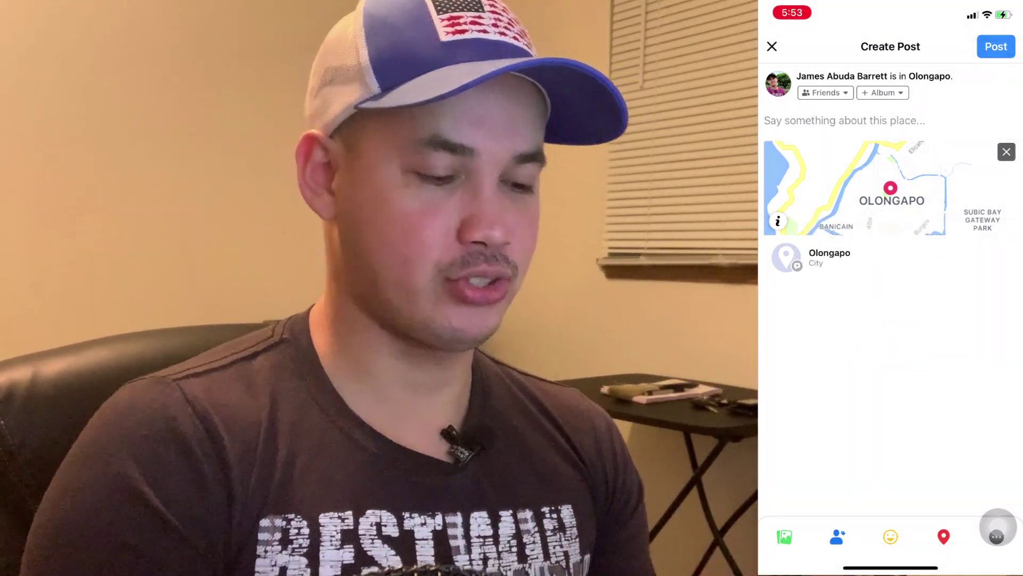
left_click_drag(890, 567, 889, 538)
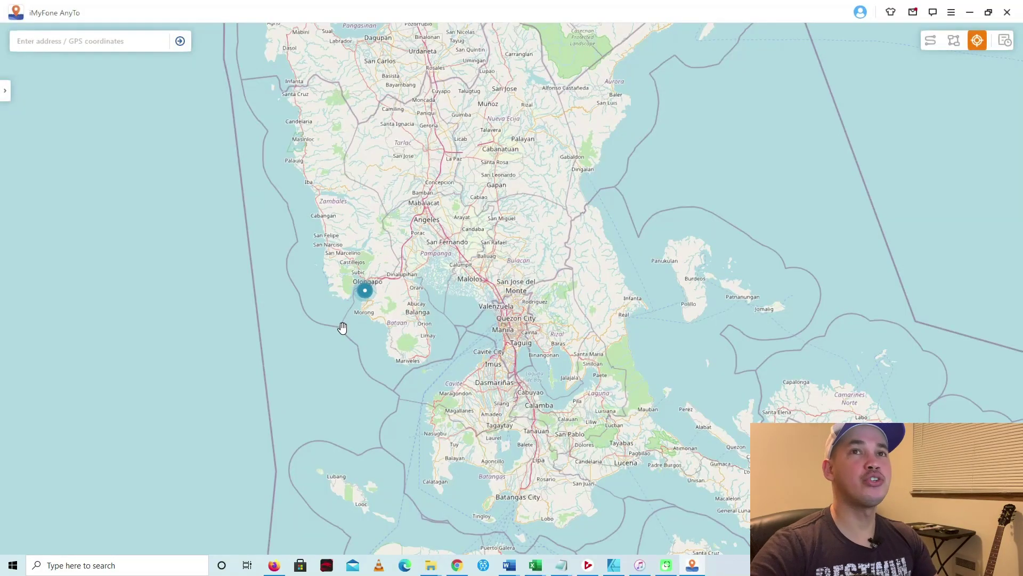
- Switch AnyTo to the two-point route mode and pick a destination in Porac, Pampanga, just south of Angeles
left_click_drag(676, 196, 648, 226)
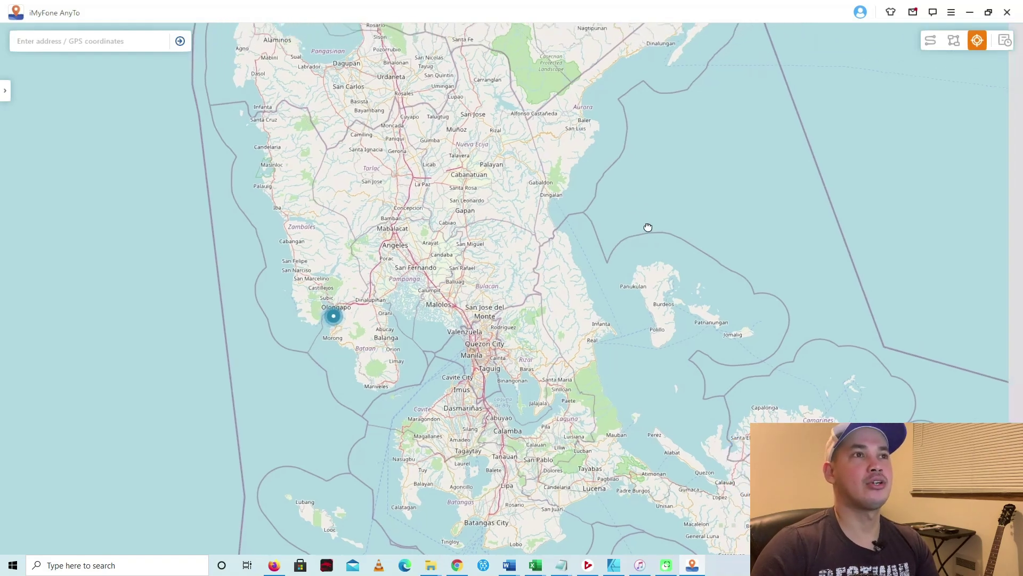
left_click_drag(840, 190, 821, 186)
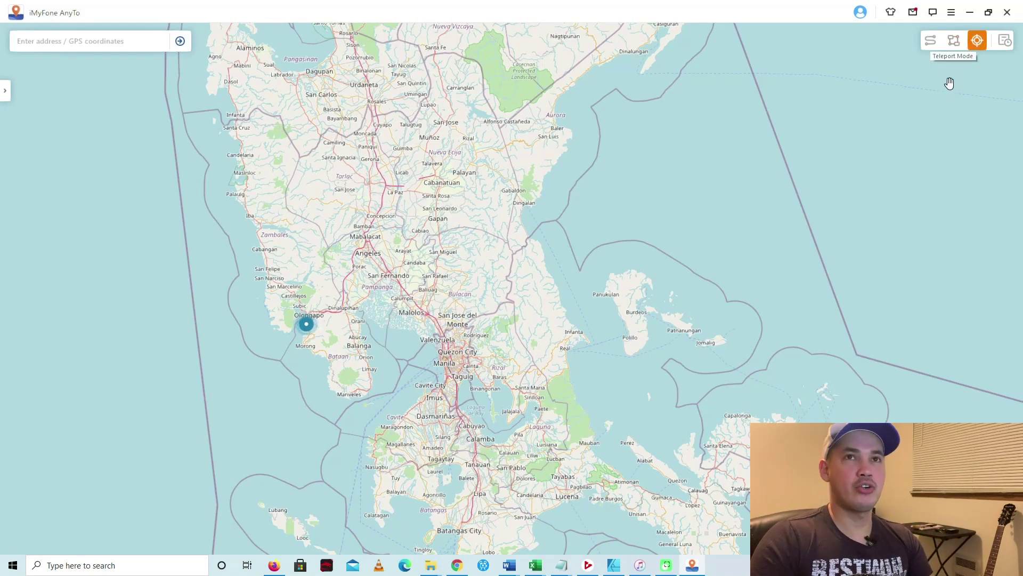
left_click(931, 41)
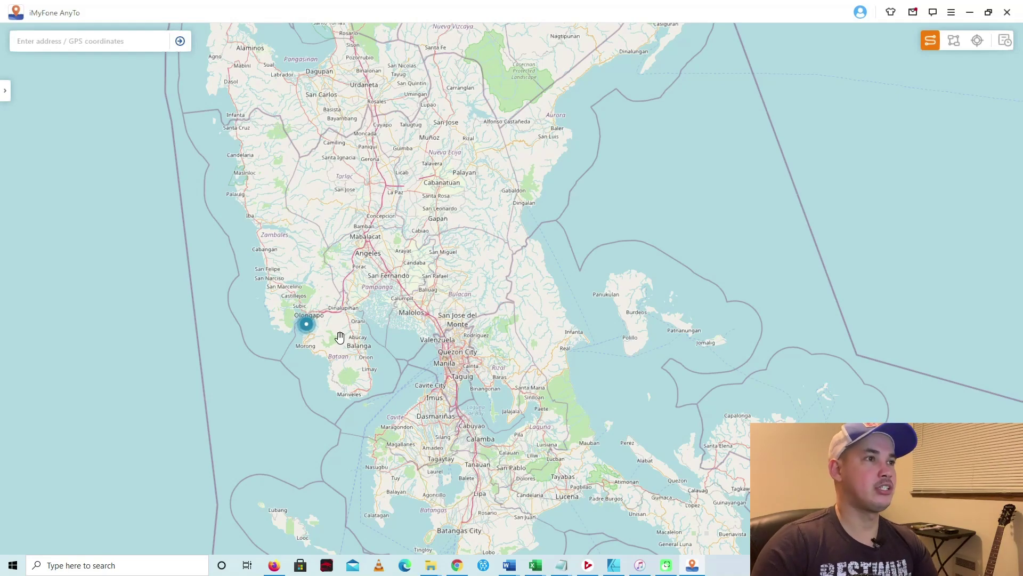
left_click(369, 260)
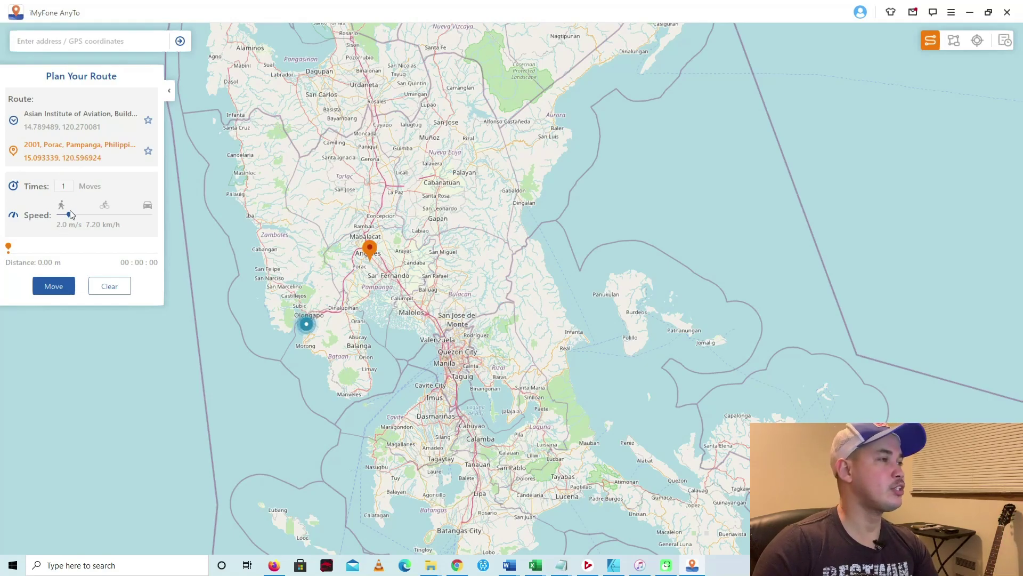
- Set the route's speed to 9.0 m/s (32.40 km/h) and start moving toward the destination
left_click_drag(71, 214, 93, 214)
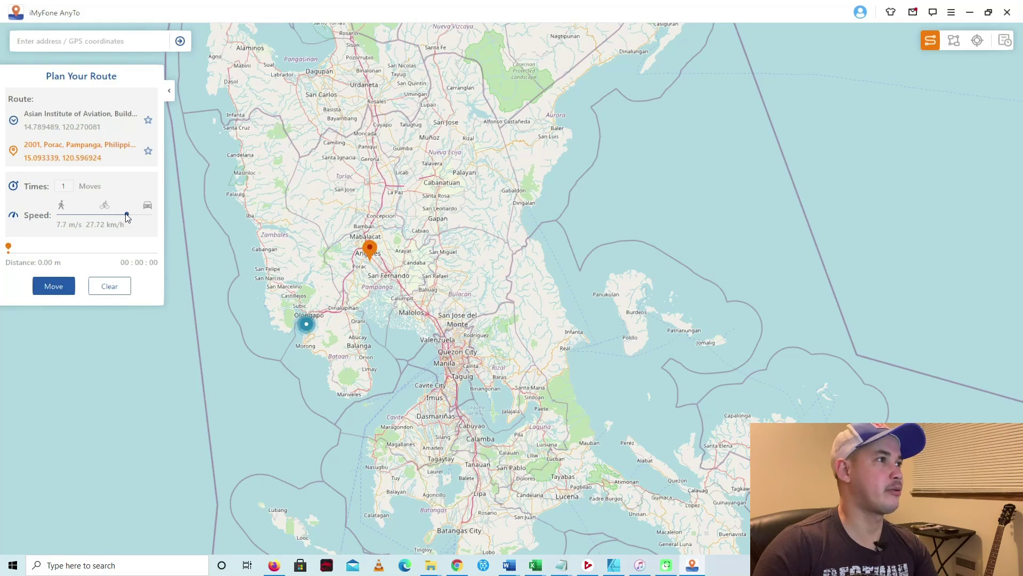
left_click_drag(128, 217, 133, 216)
left_click(59, 287)
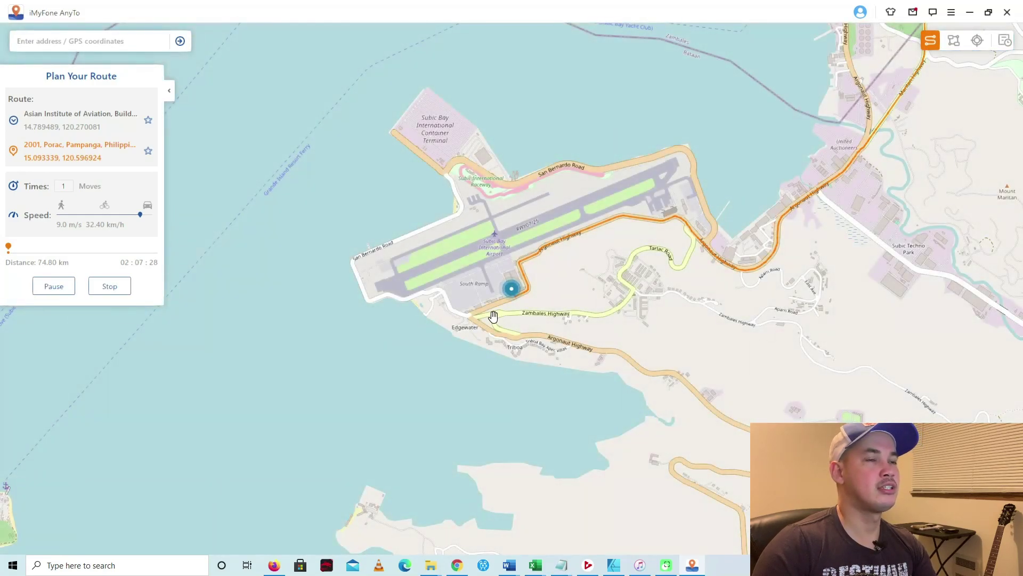
- Follow the location dot along Argonaut Highway up close, and stop the movement partway along the route
scroll(446, 284, "up", 2)
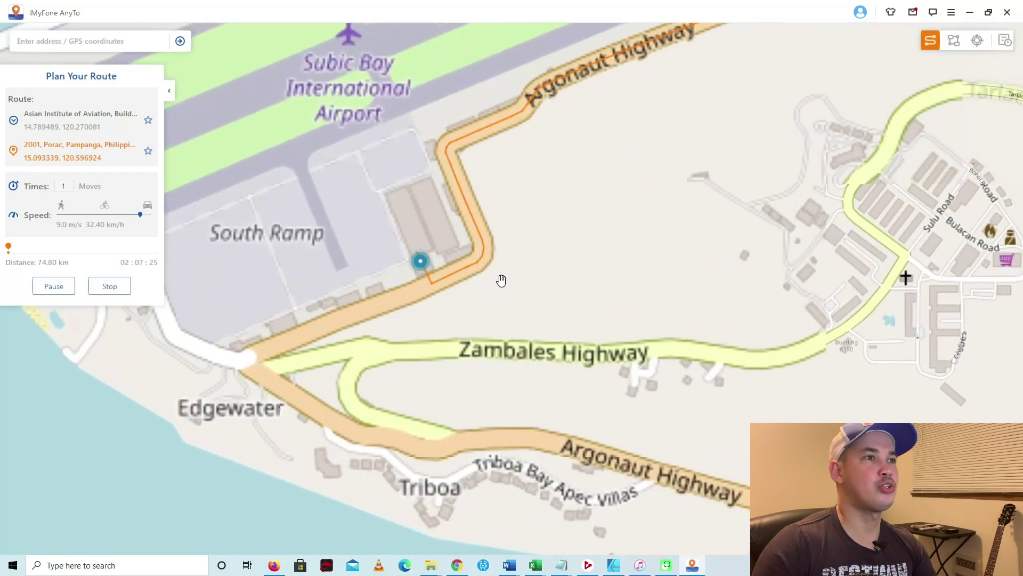
left_click_drag(501, 281, 475, 287)
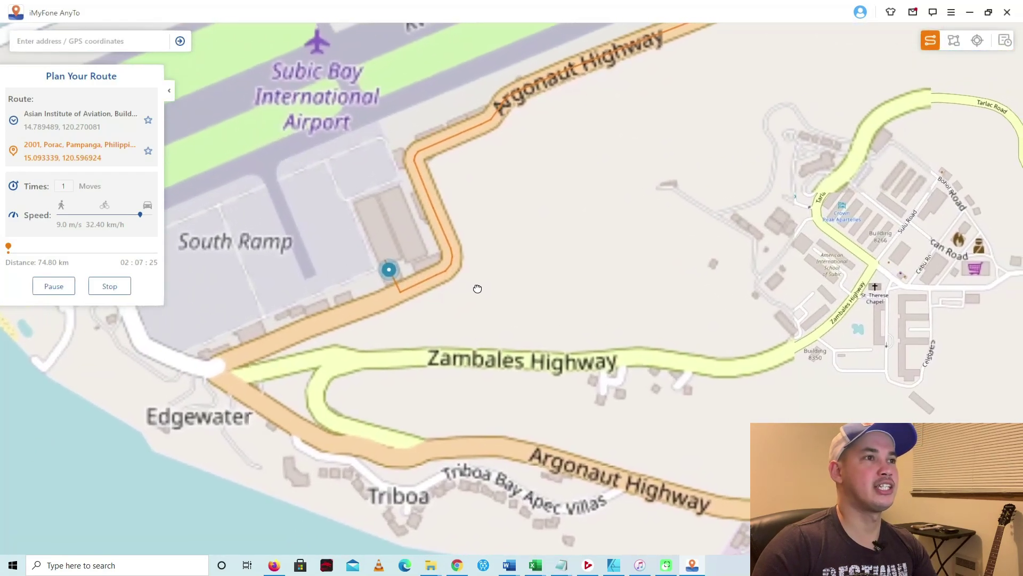
left_click_drag(504, 344, 411, 359)
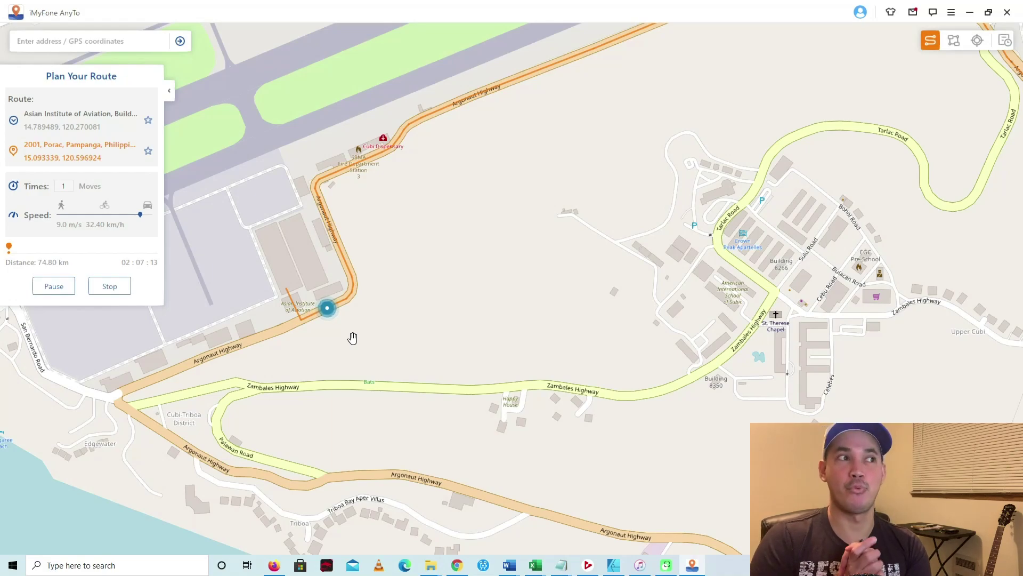
left_click(123, 293)
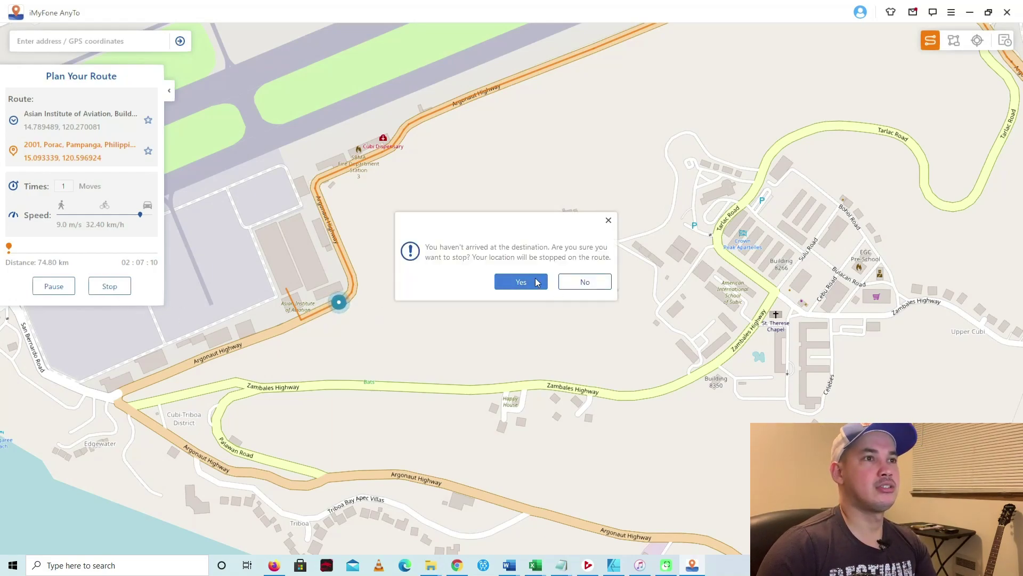
left_click(537, 283)
- Switch to the multi-stop route mode and add three stops: beside Olongapo, near Dinalupihan in Bataan, and in Botolan, Zambales
left_click(954, 41)
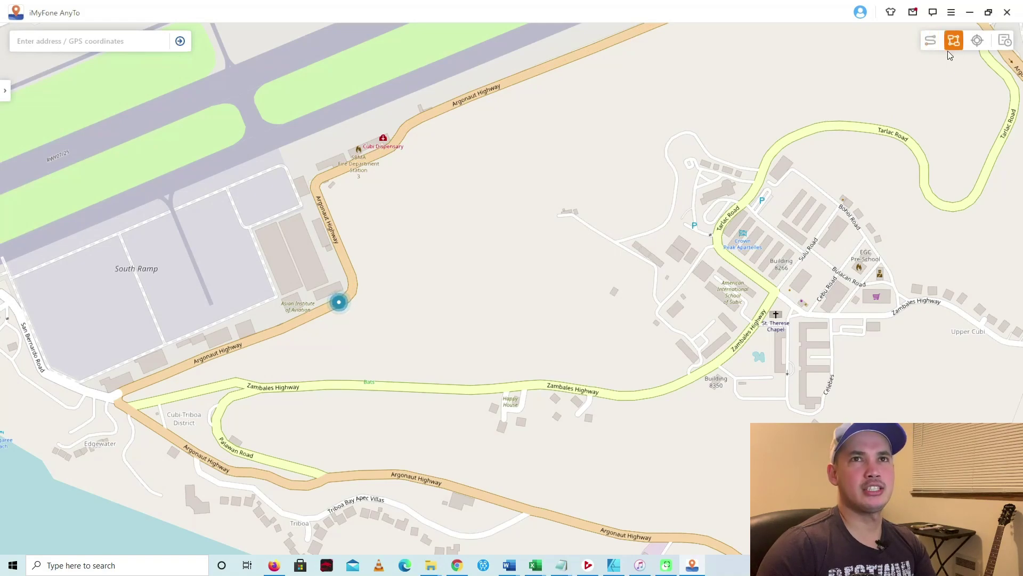
scroll(551, 227, "down", 5)
scroll(552, 235, "down", 3)
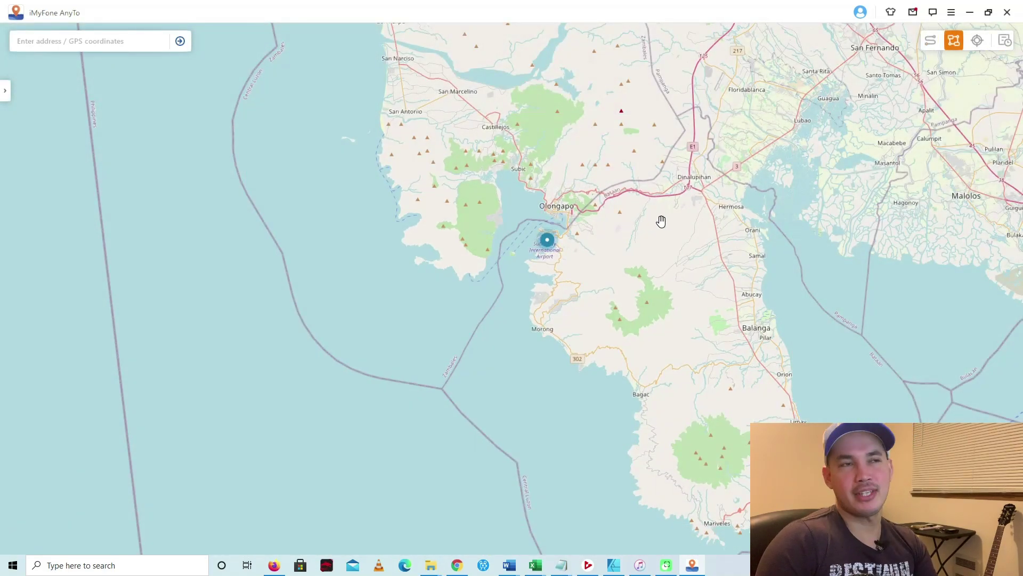
left_click_drag(660, 221, 420, 273)
scroll(501, 255, "down", 2)
scroll(501, 251, "up", 2)
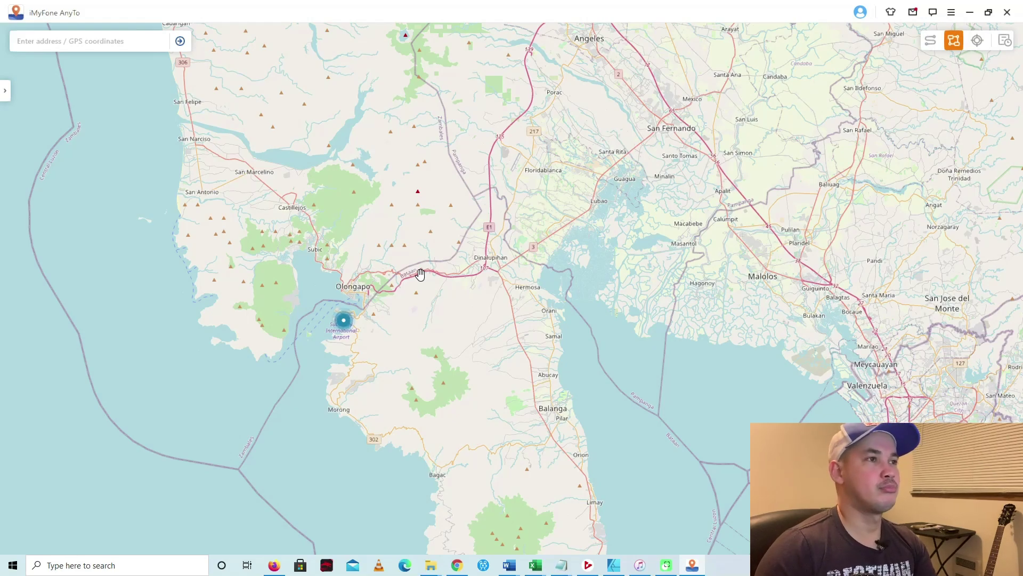
left_click(379, 278)
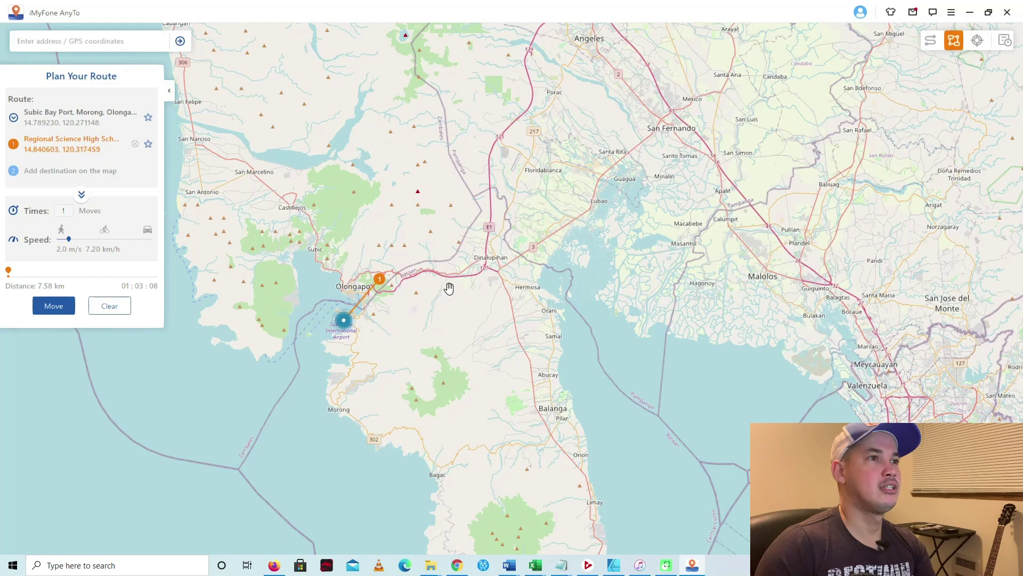
left_click(477, 250)
left_click_drag(307, 143, 325, 261)
left_click(356, 112)
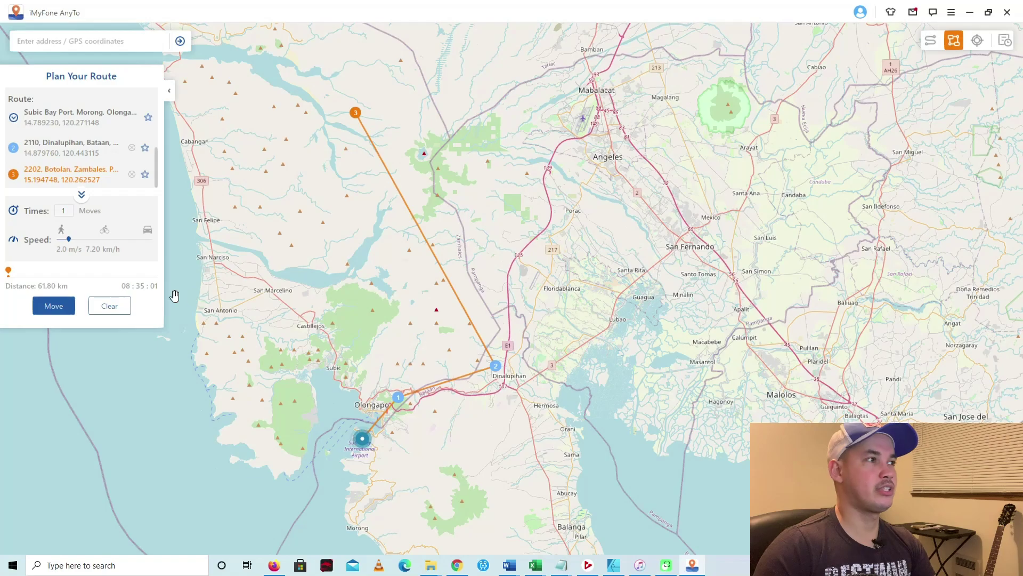
- Start the movement along the three-stop route and stop it before reaching the destination
left_click(53, 305)
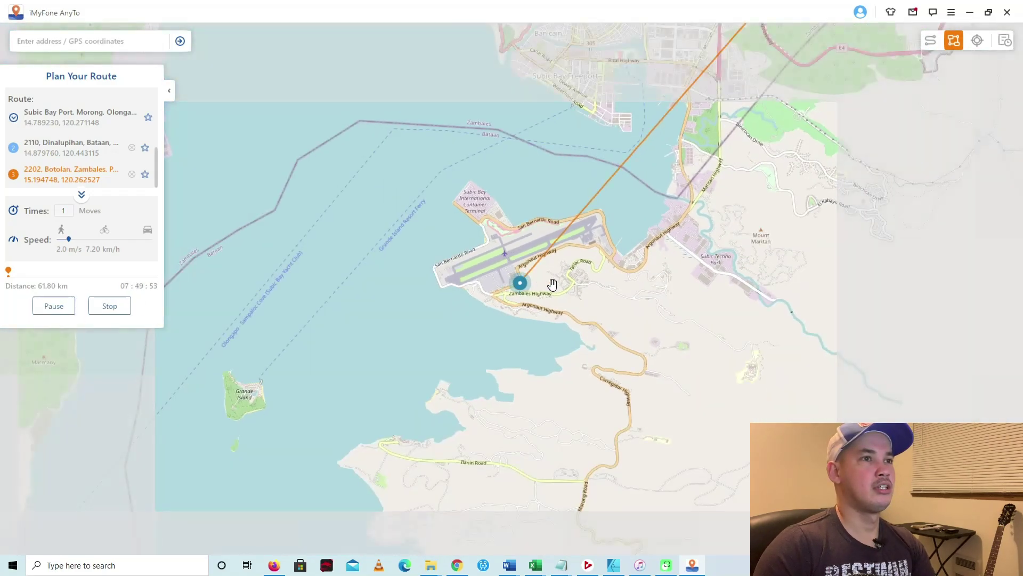
scroll(552, 285, "down", 3)
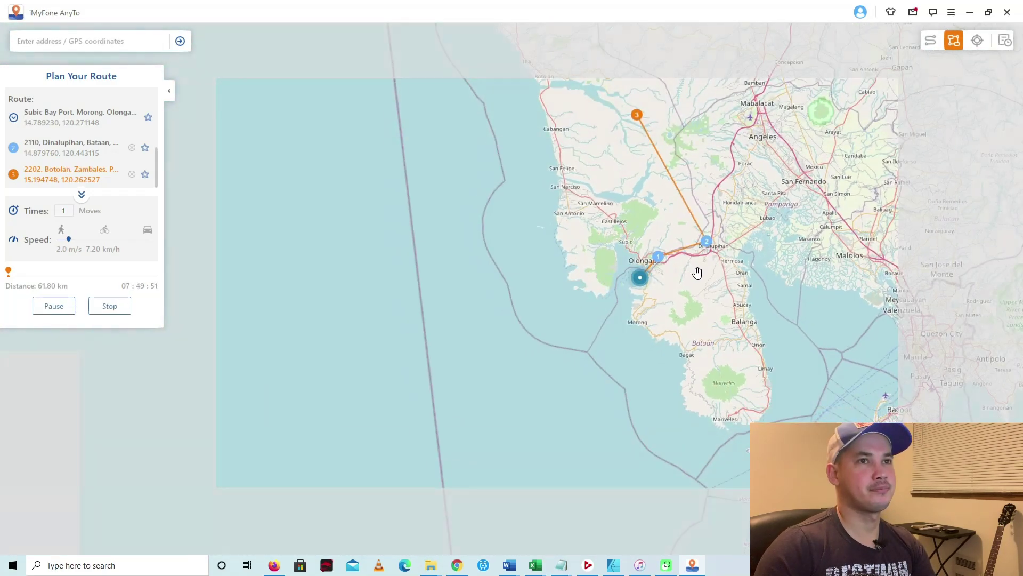
left_click(109, 306)
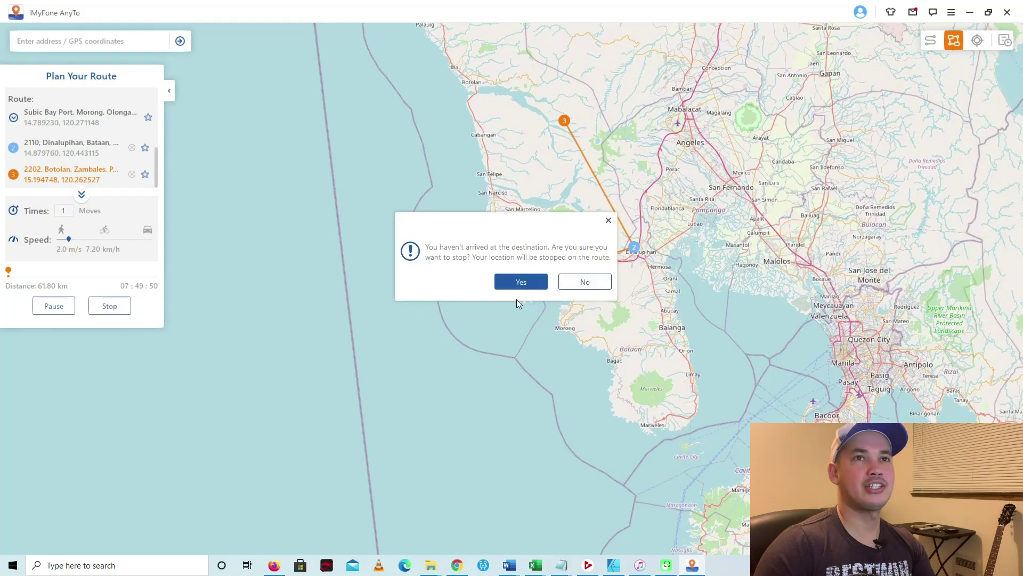
left_click(521, 282)
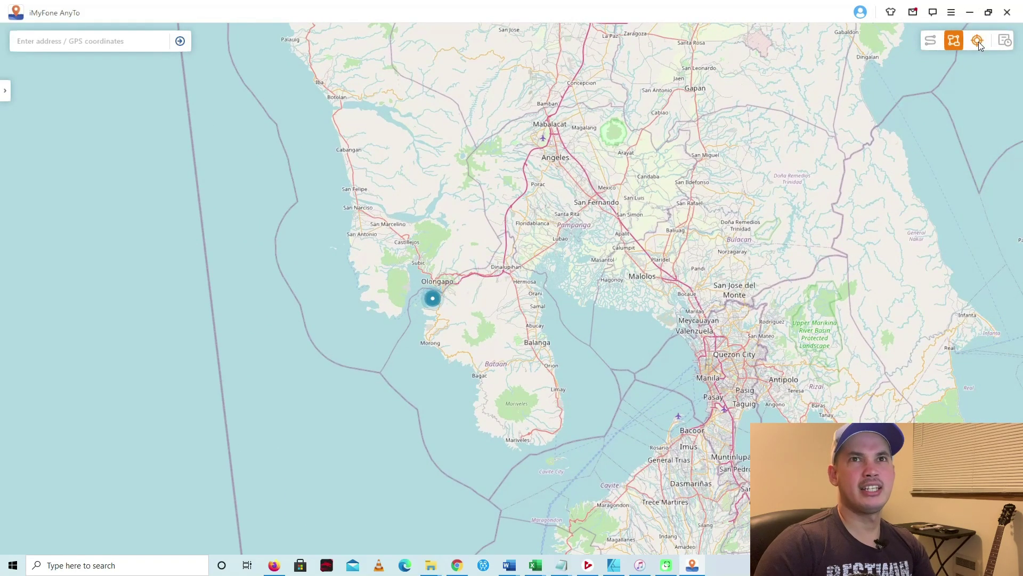
- Return to Teleport Mode and pick a destination in Quezon, Nueva Vizcaya, in northern Luzon near Santiago
left_click(977, 41)
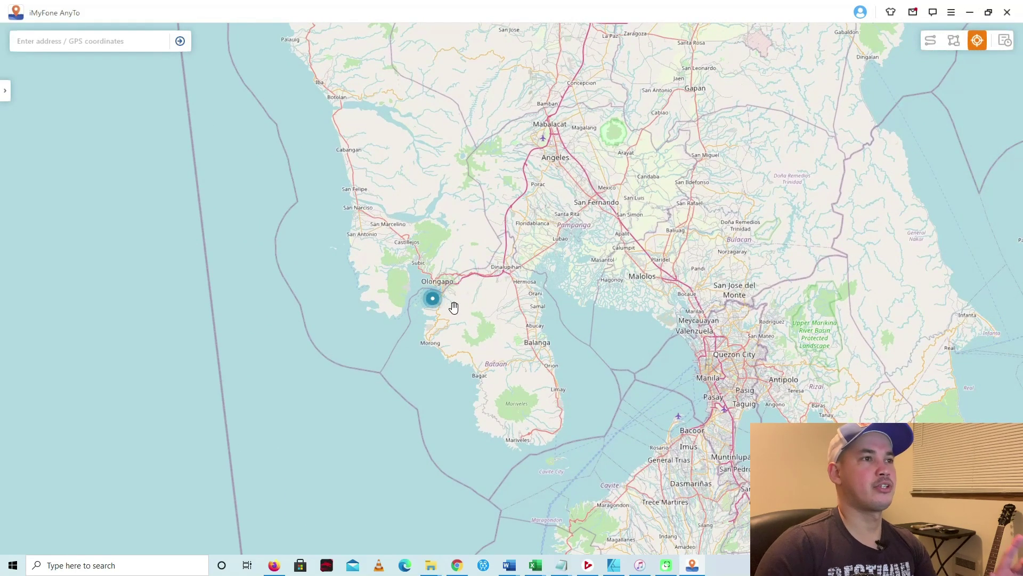
scroll(456, 290, "down", 5)
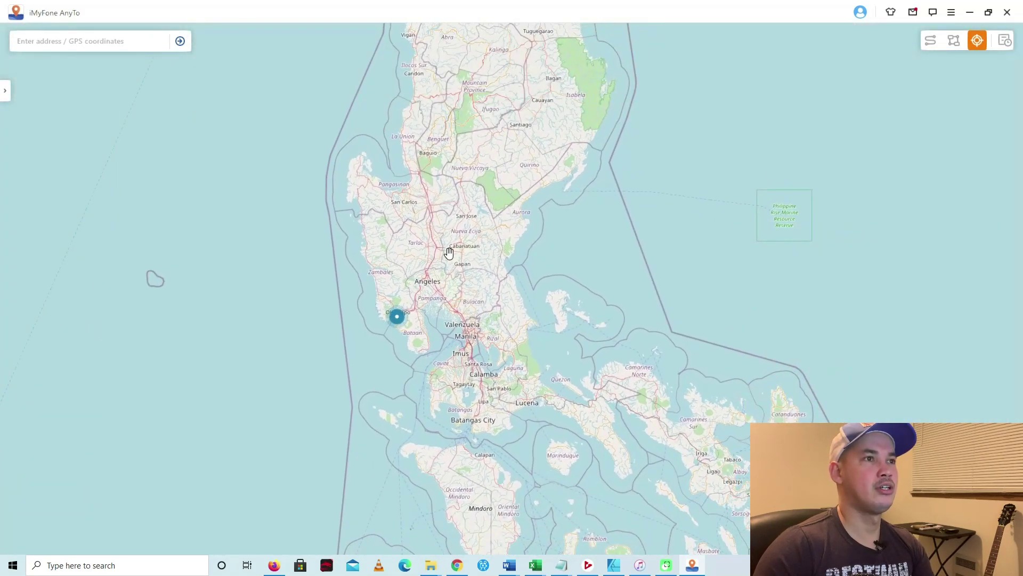
left_click_drag(475, 194, 483, 224)
left_click_drag(491, 138, 488, 210)
scroll(495, 206, "down", 1)
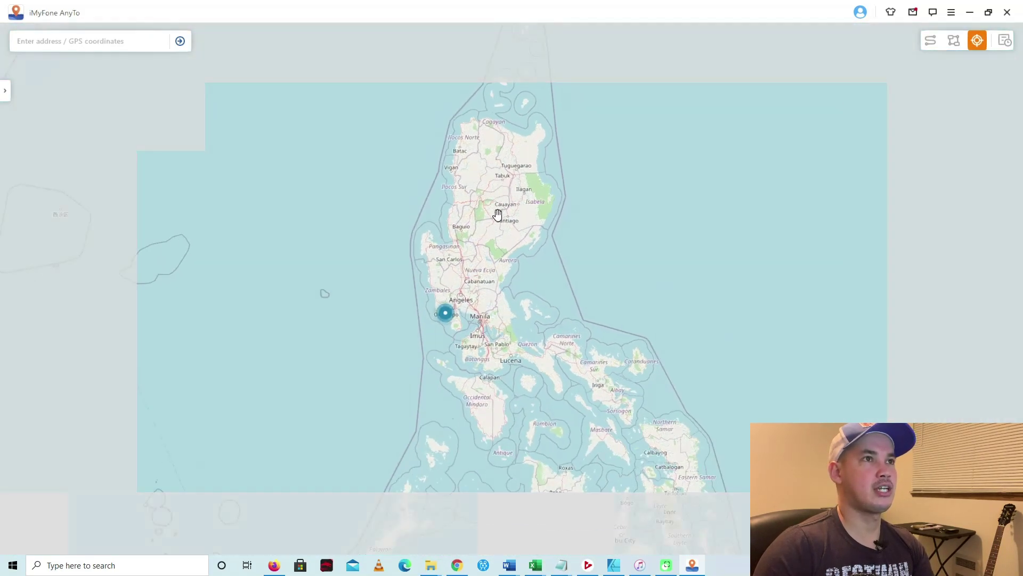
left_click(496, 224)
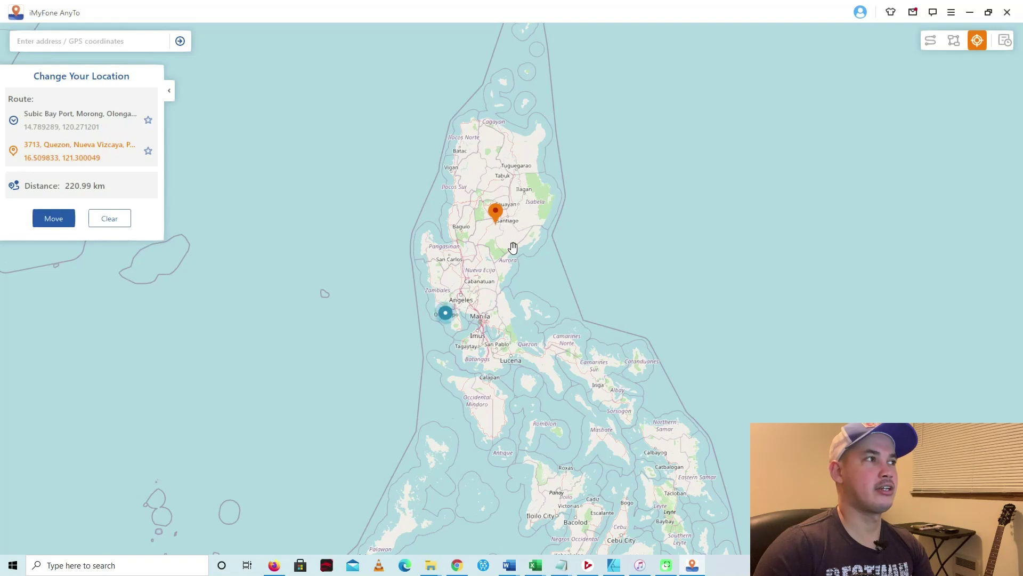
- Teleport the iPhone to the Nueva Vizcaya destination, accepting the teleporting warning, and check the new position up close
left_click(64, 219)
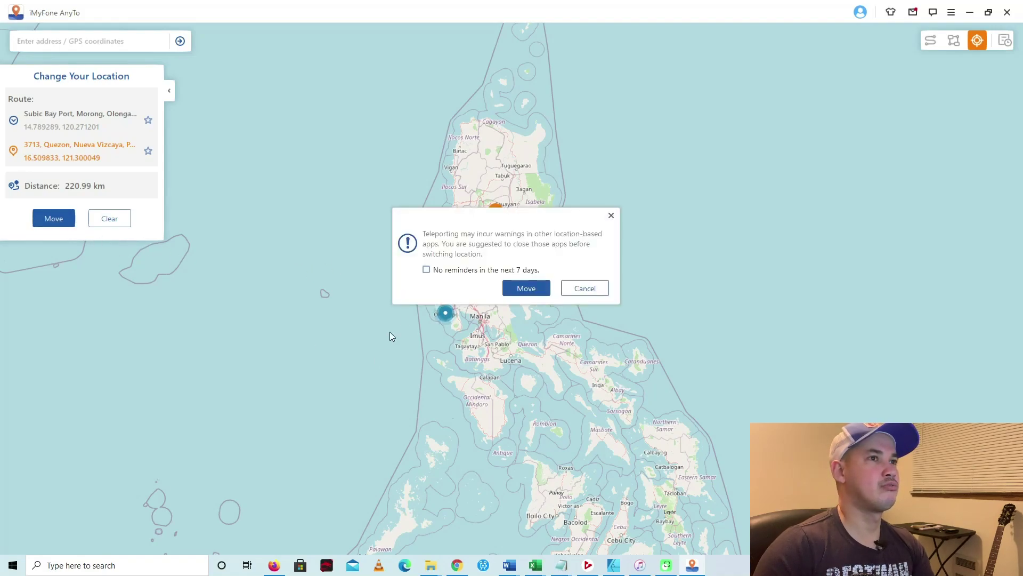
left_click(525, 288)
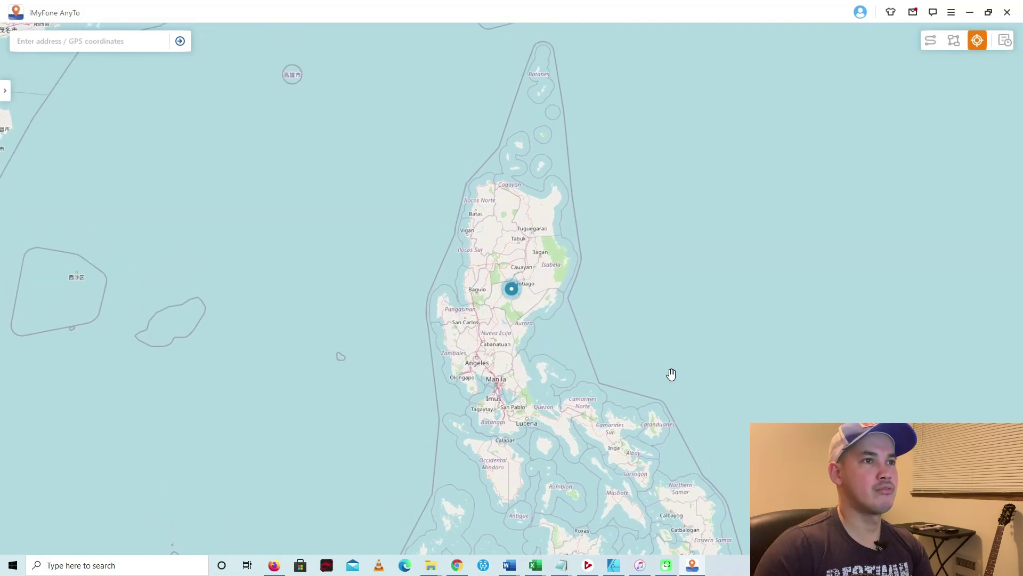
scroll(566, 308, "up", 5)
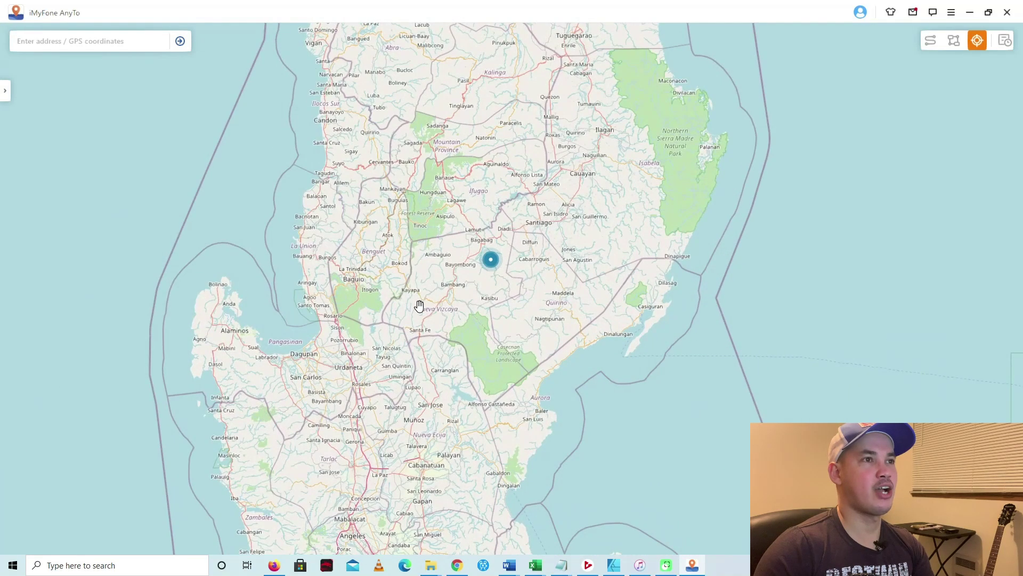
- Check the teleported position around Quezon, Nueva Vizcaya, on the desktop map, and switch to Maps on the iPhone to verify it there
left_click(420, 303)
scroll(527, 287, "up", 2)
left_click(109, 218)
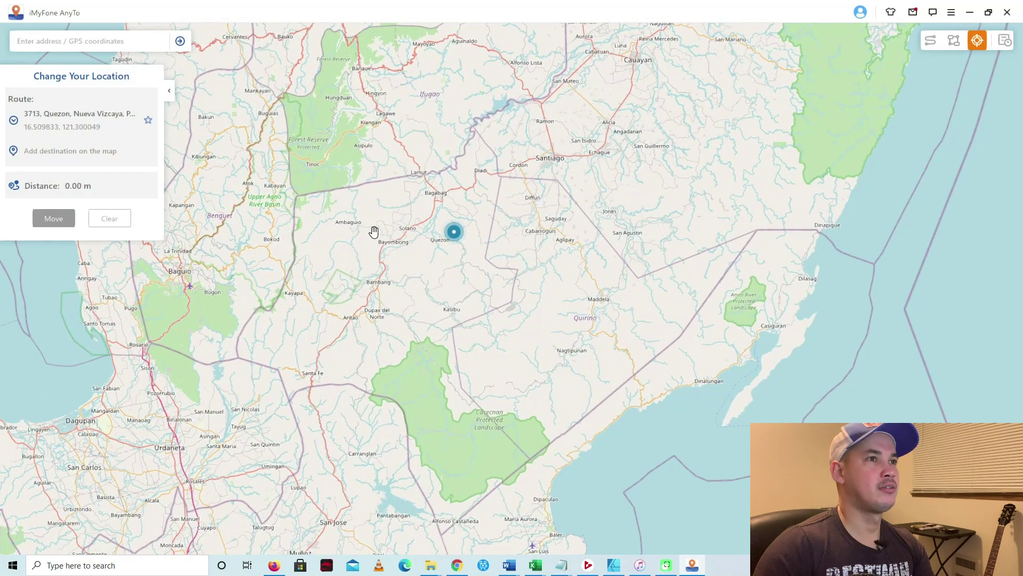
scroll(525, 251, "down", 2)
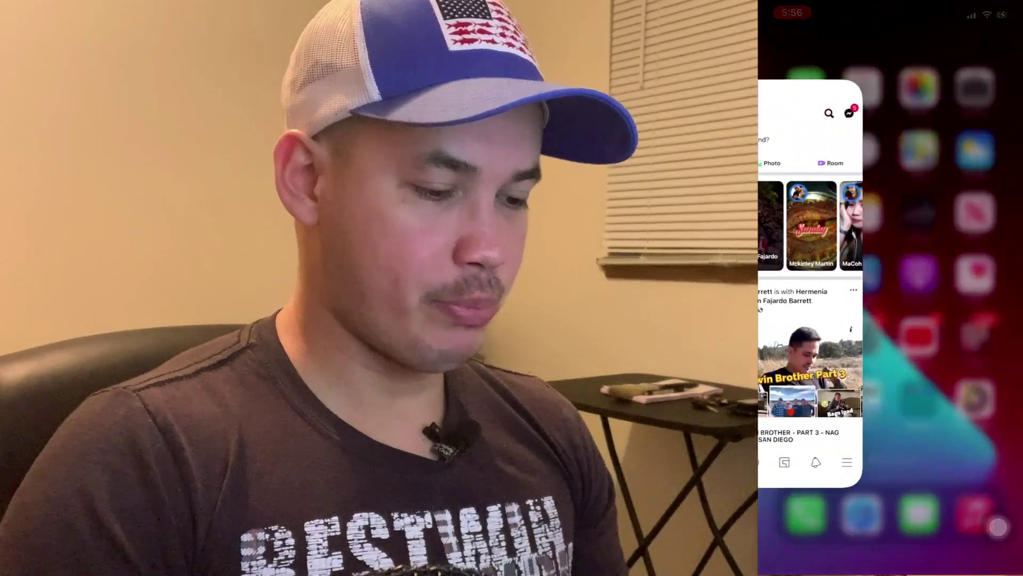
scroll(890, 288, "up", 3)
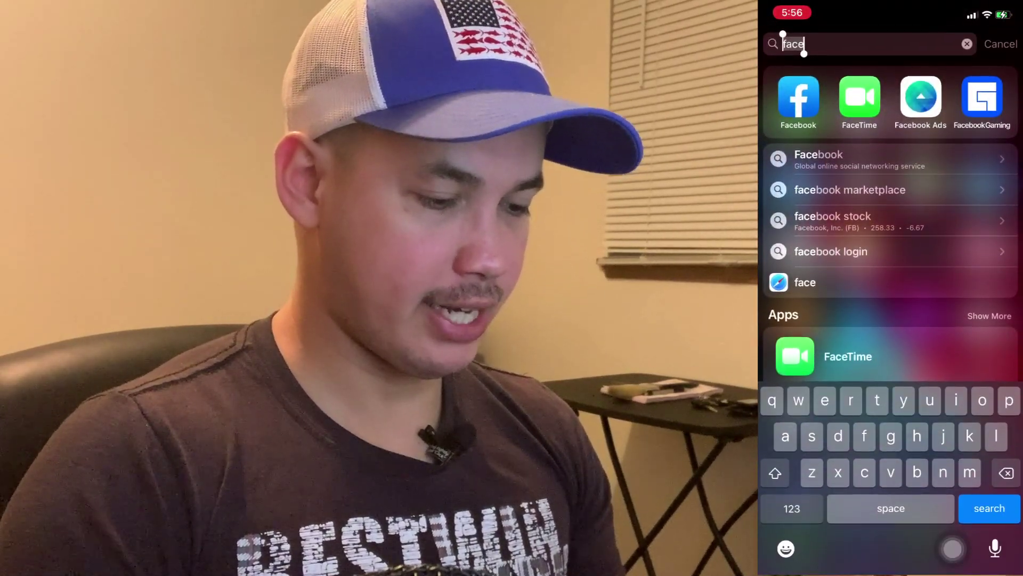
type("map")
key("Return")
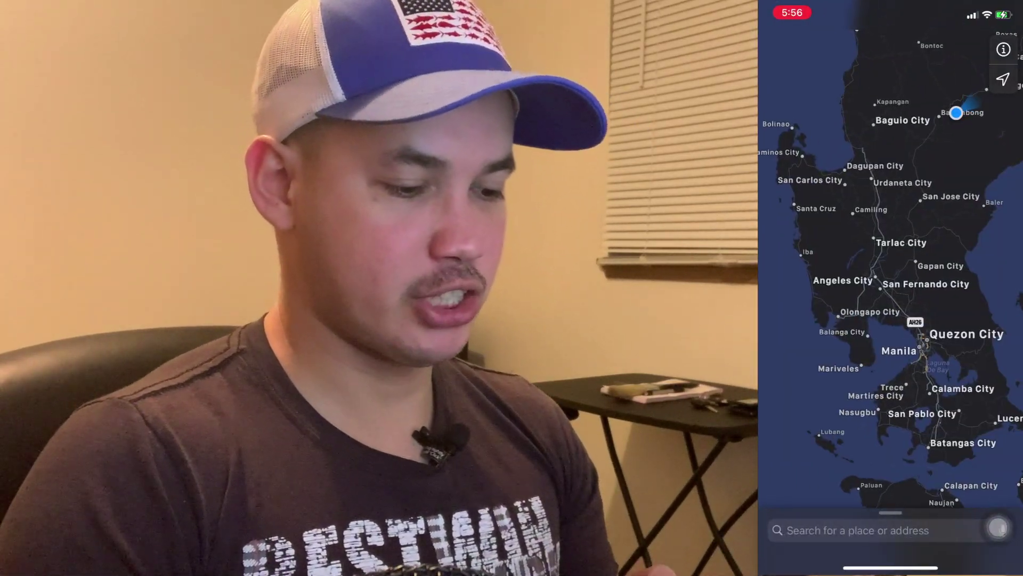
left_click_drag(891, 264, 865, 312)
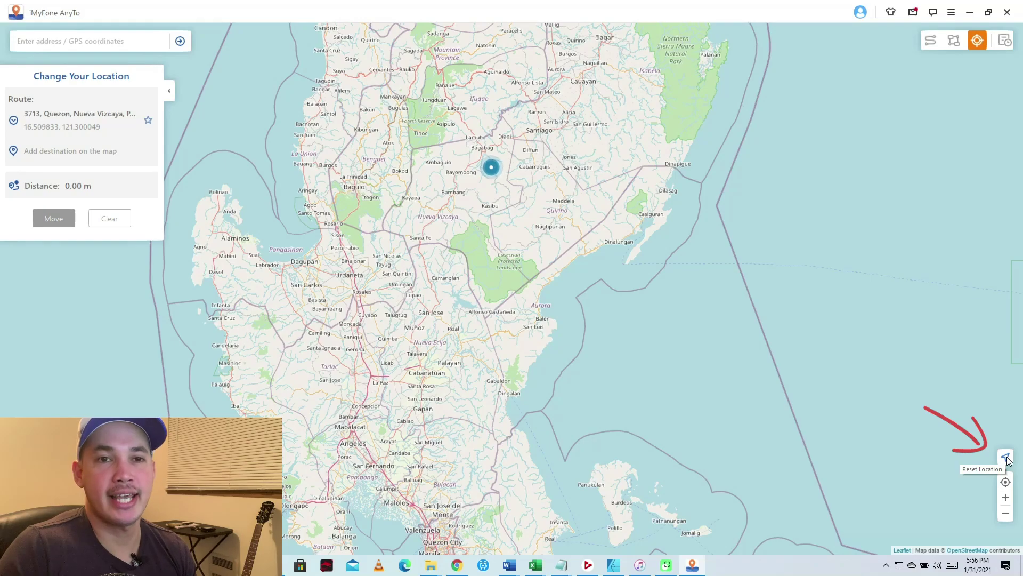
- Reset the iPhone's location to its actual current position, accept the switch, and check the position marker on the map
left_click(1005, 457)
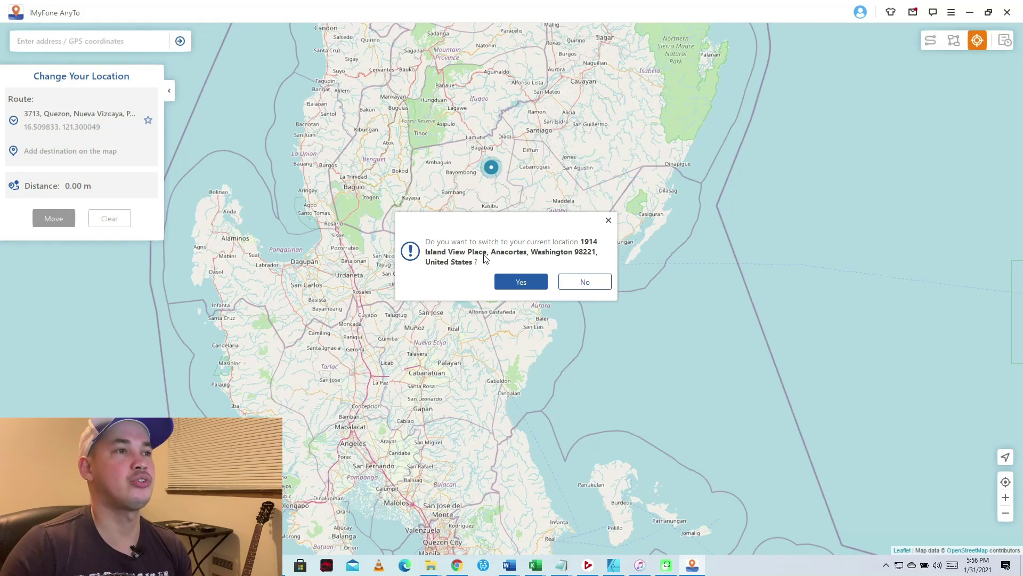
left_click(531, 285)
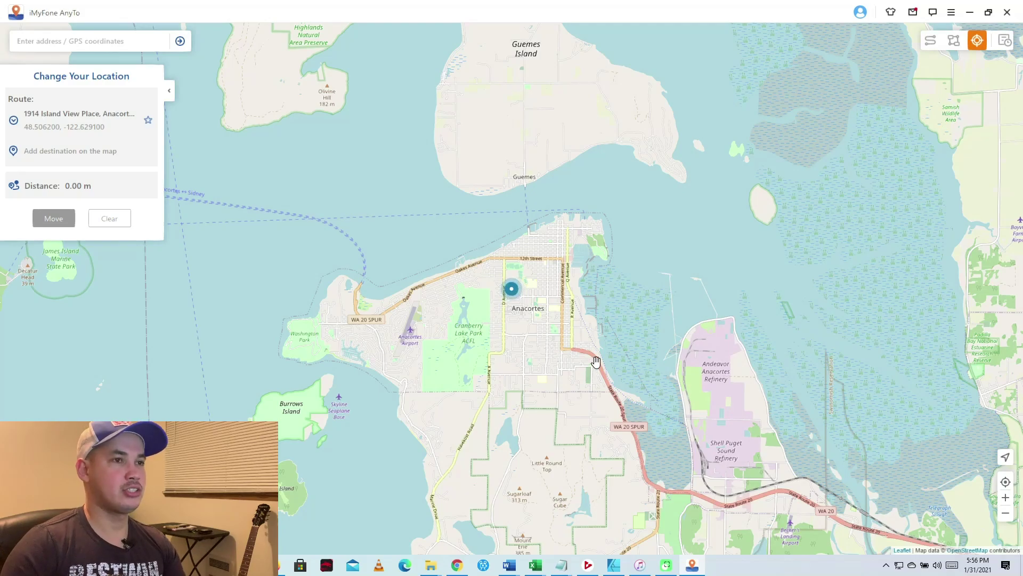
scroll(596, 362, "down", 4)
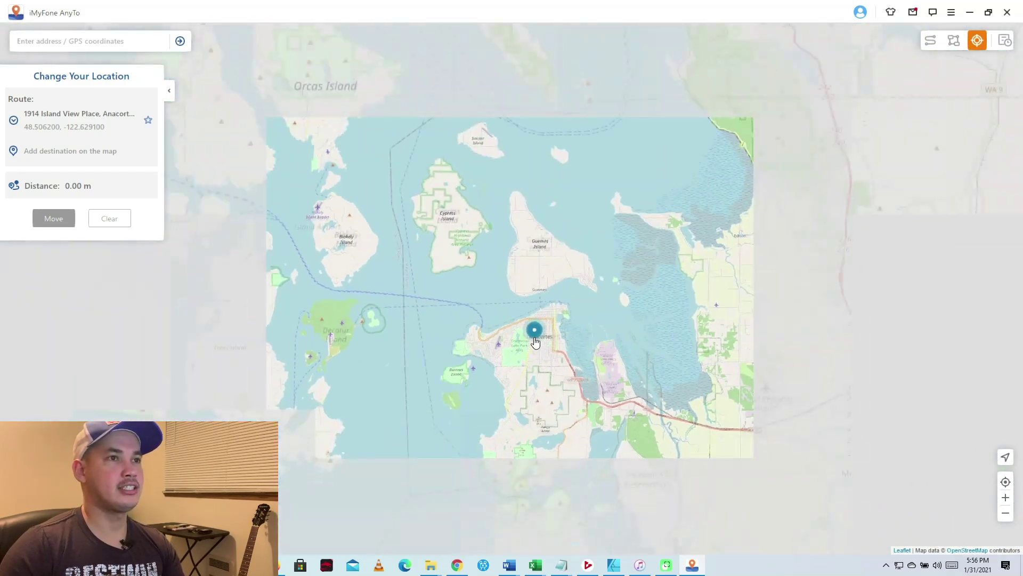
scroll(510, 313, "down", 4)
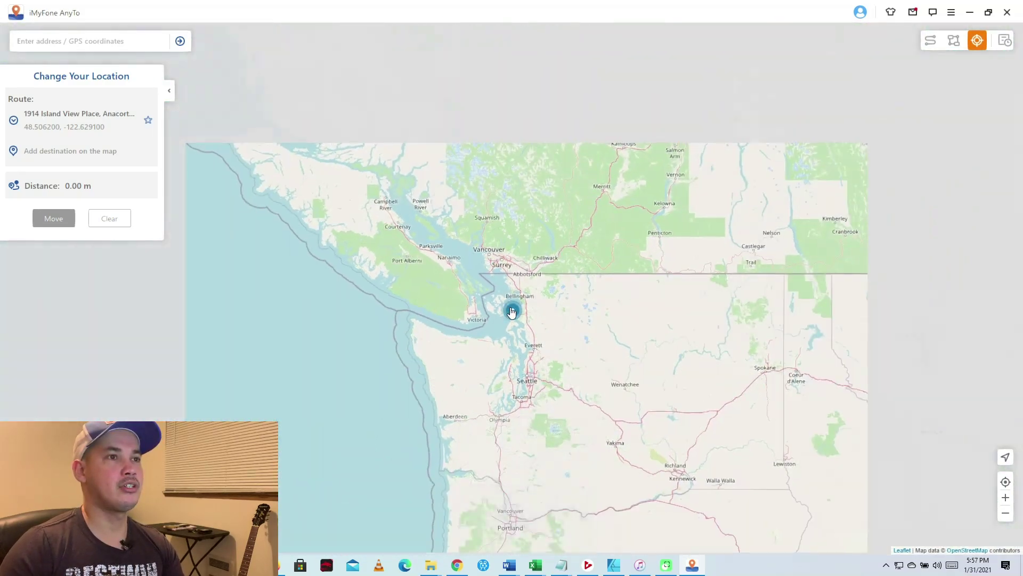
scroll(459, 247, "up", 1)
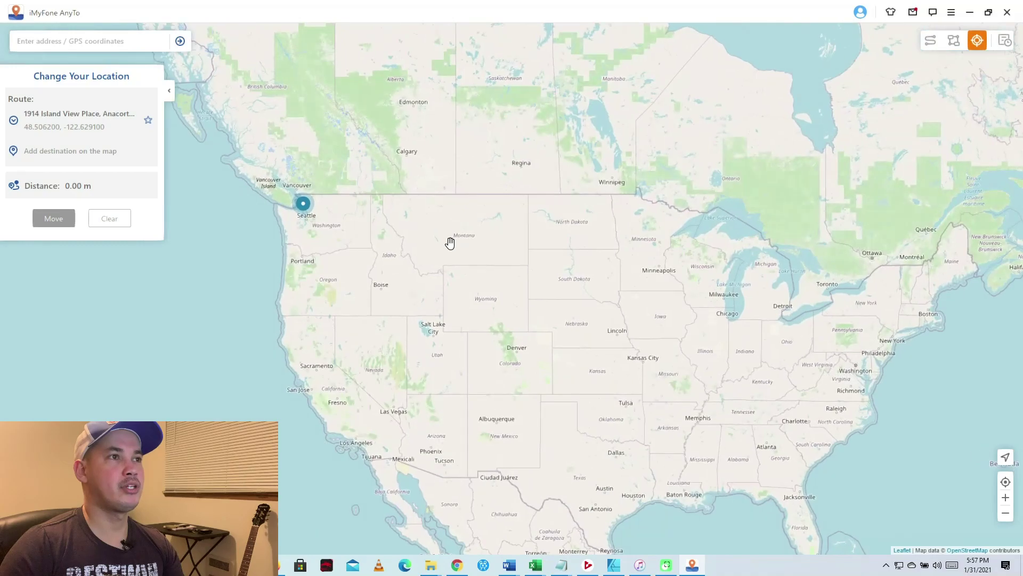
scroll(525, 270, "down", 1)
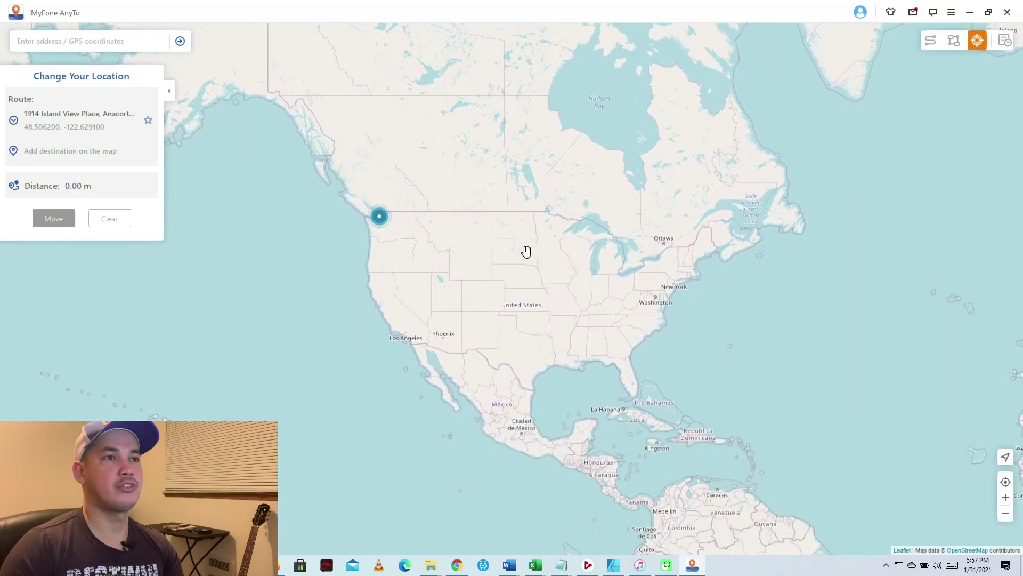
scroll(526, 251, "up", 1)
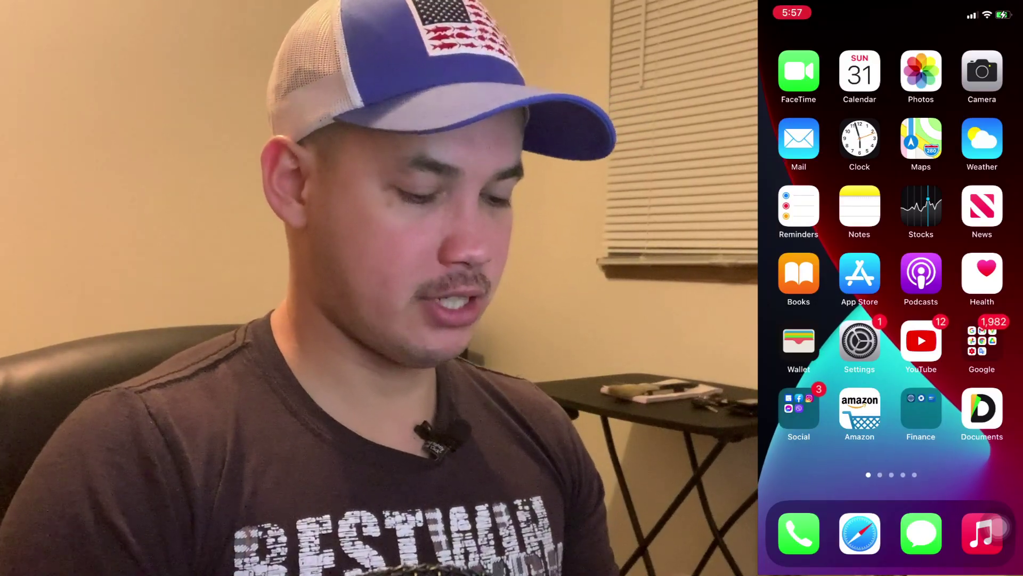
- Search the iPhone for Maps, open it, and check the reset location from regional scale out to all of North America
left_click_drag(921, 341, 921, 410)
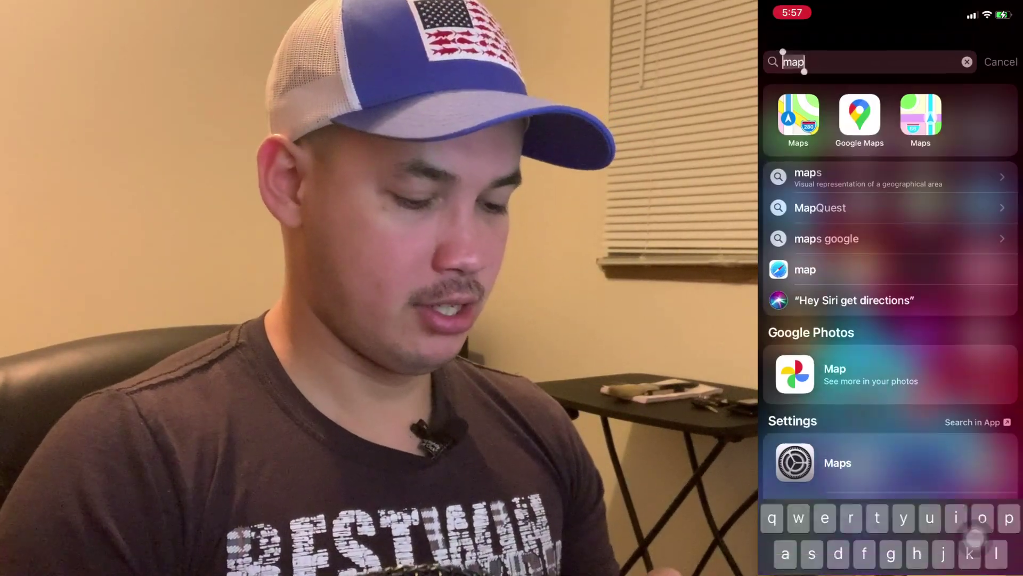
type("map")
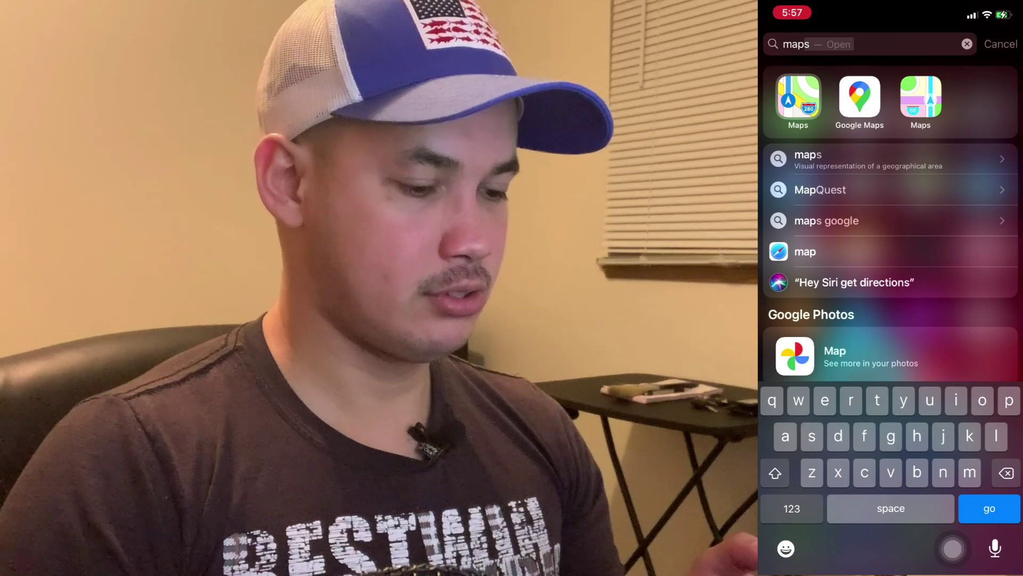
key("Return")
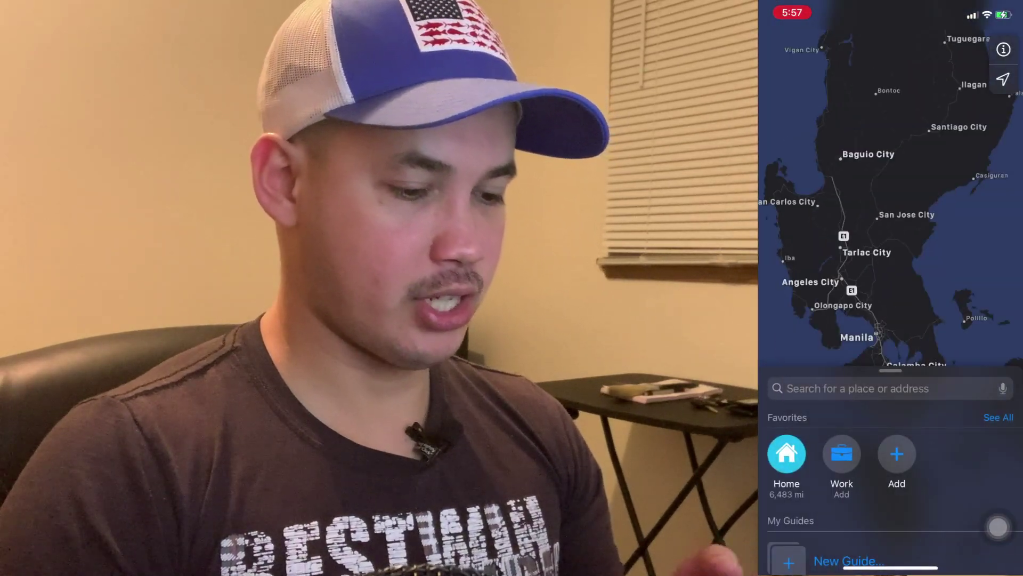
scroll(891, 198, "down", 10)
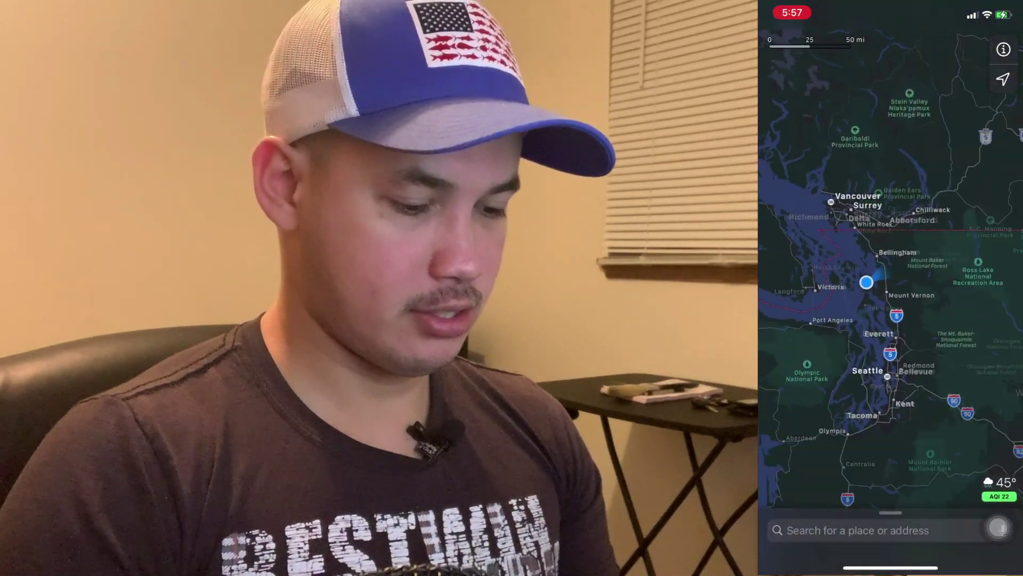
scroll(890, 266, "down", 5)
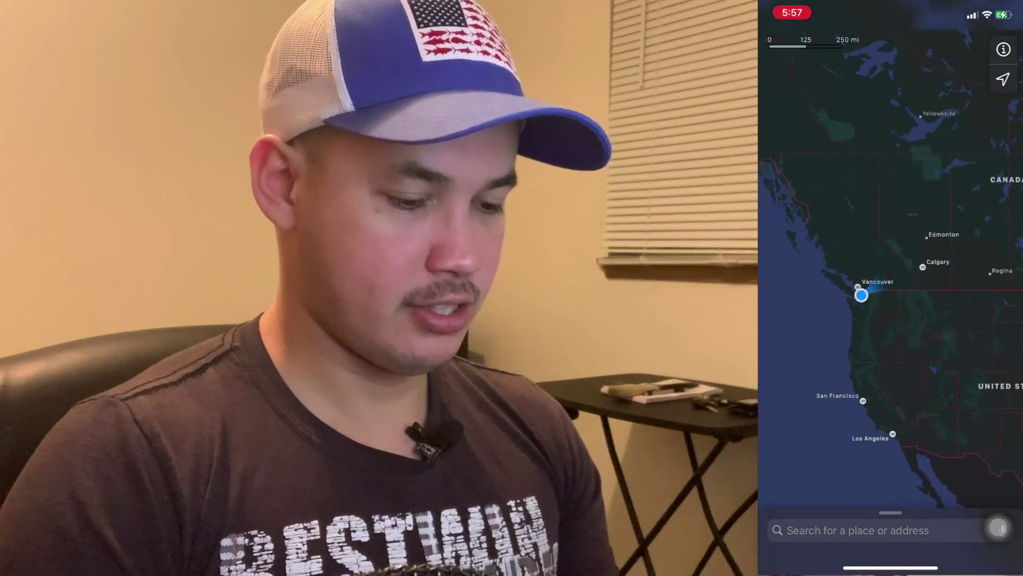
scroll(891, 266, "down", 8)
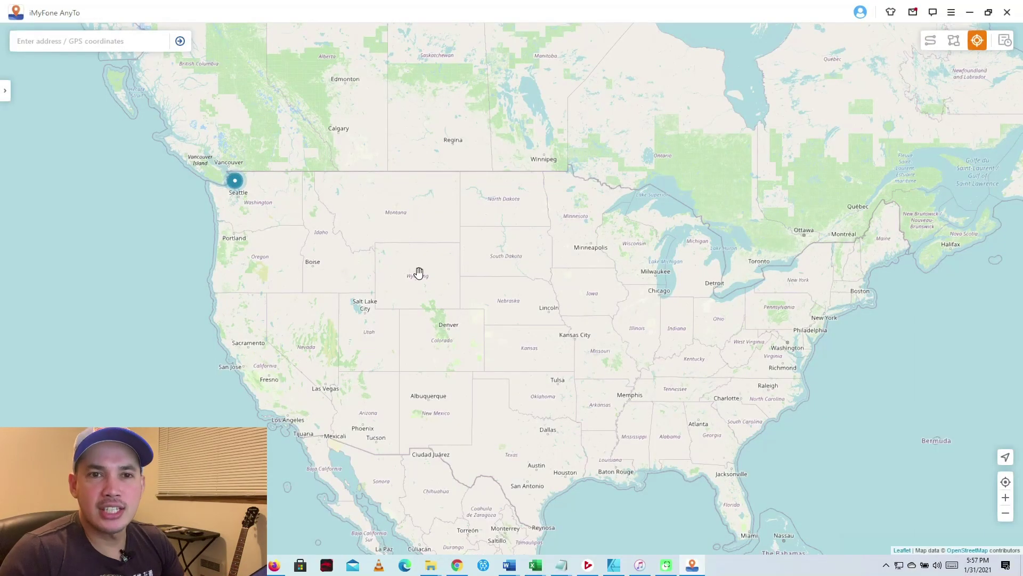
- Open the historical records of visited locations in iMyFone AnyTo and browse through the saved entries
left_click_drag(554, 308, 478, 281)
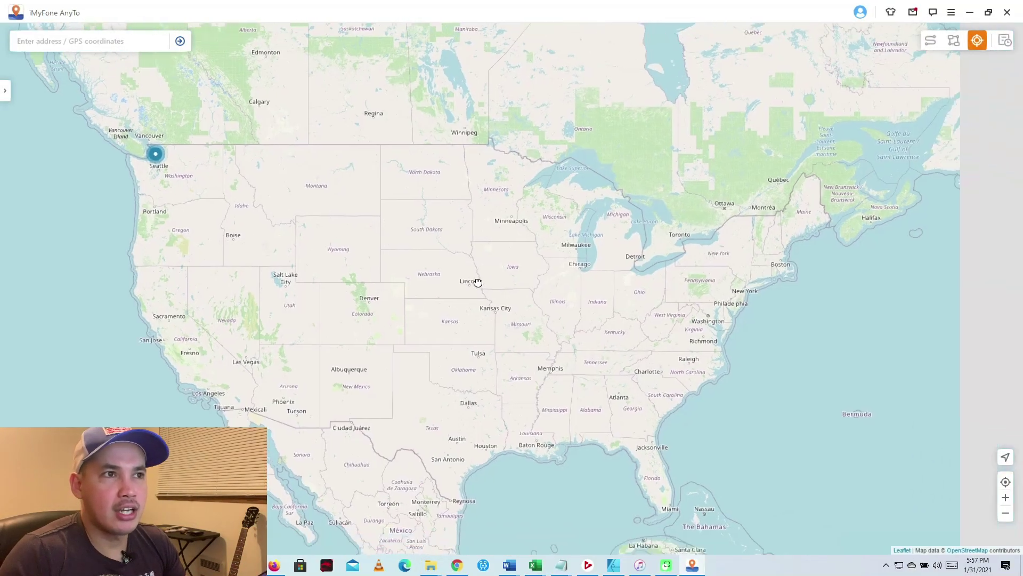
left_click_drag(637, 306, 600, 281)
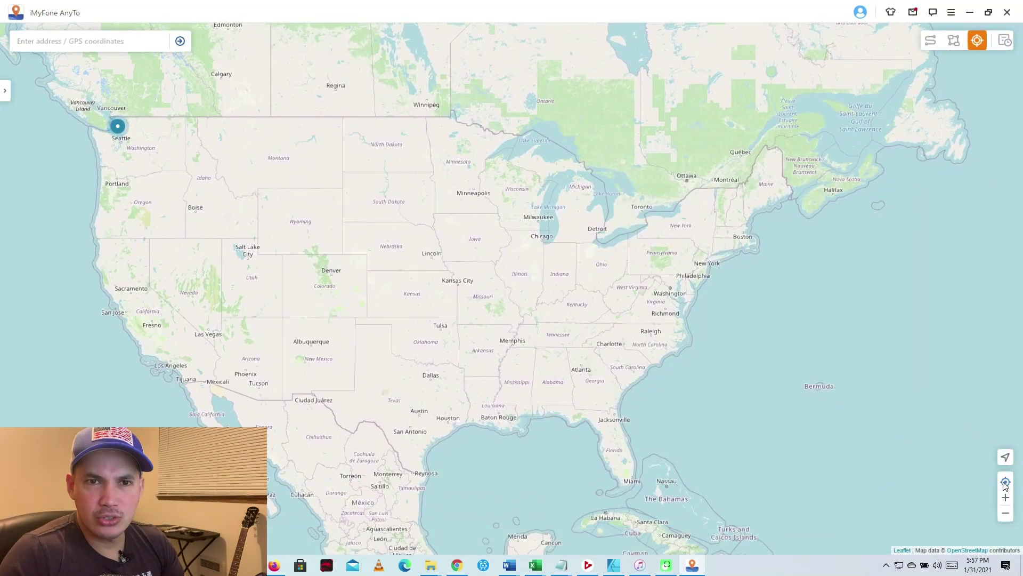
left_click(1005, 45)
left_click_drag(659, 237, 653, 300)
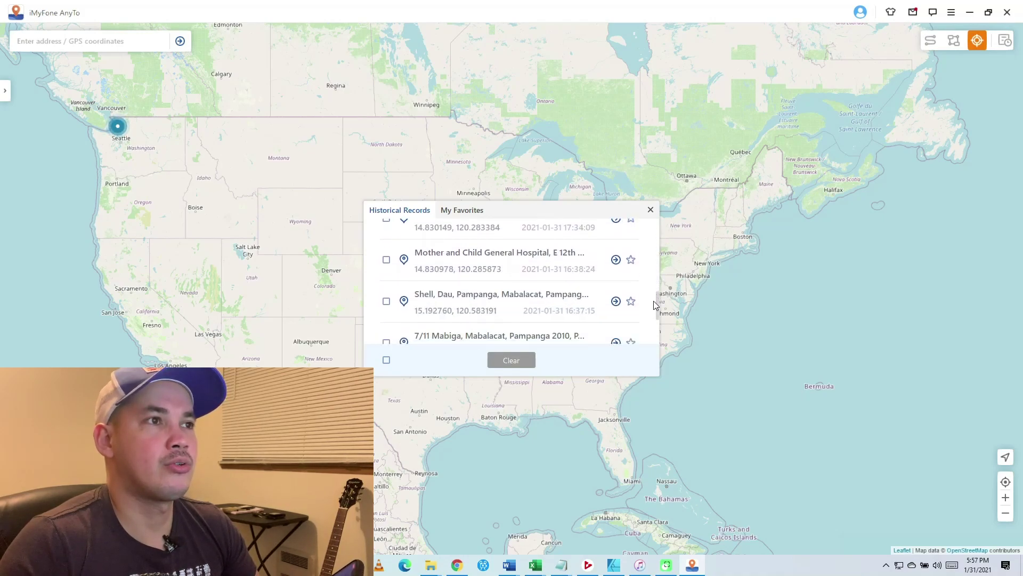